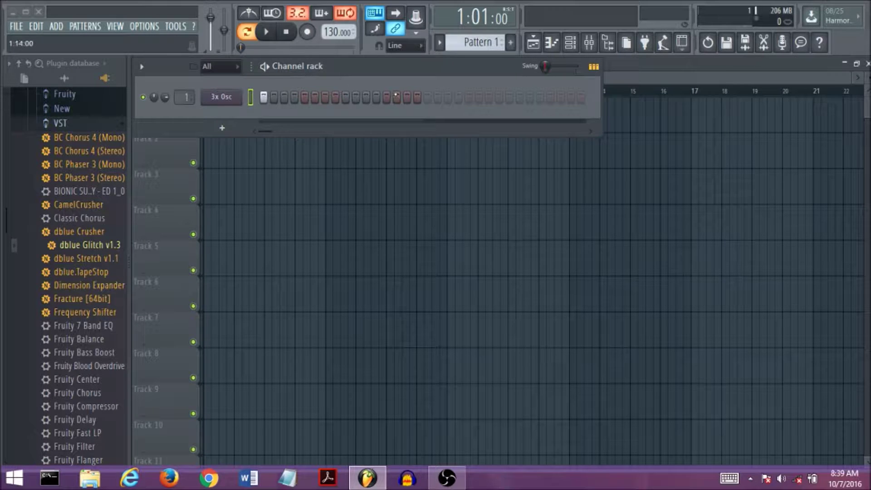
# - Start a new project and replace its Sampler channel with the Sytrus synth
pyautogui.click(17, 26)
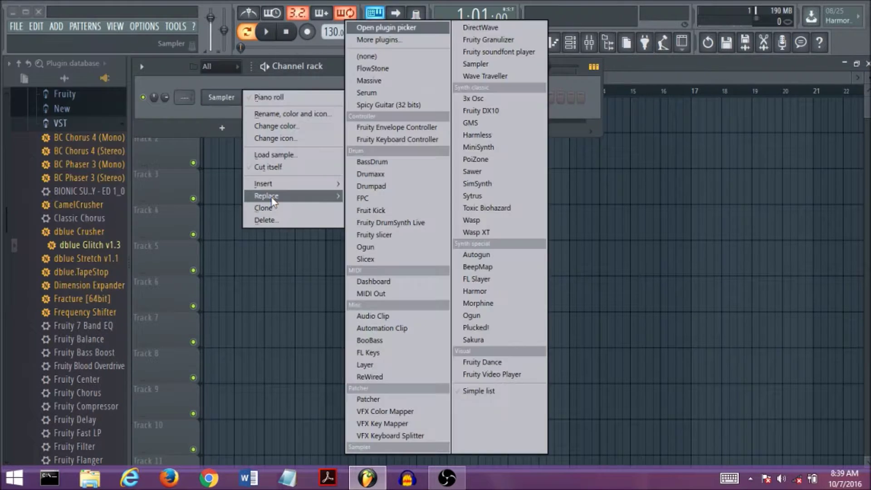
pyautogui.click(494, 197)
pyautogui.scroll(-3, 171, 167)
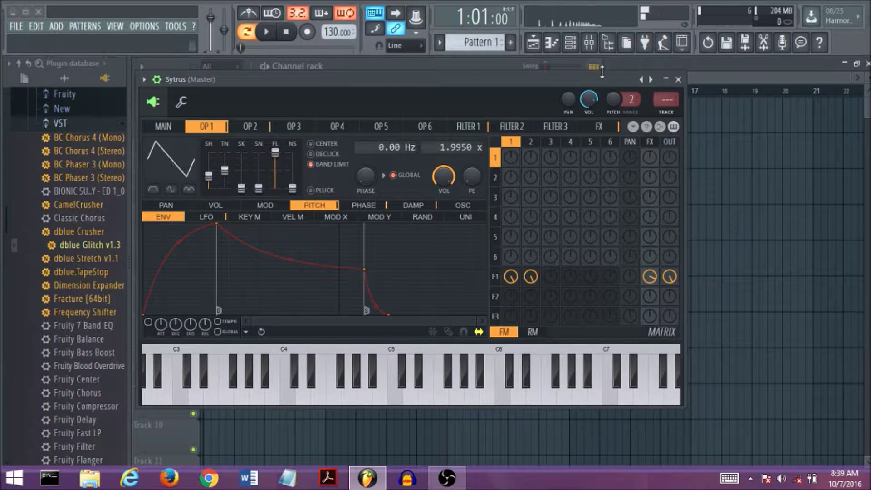
# - Load the Default preset in Sytrus and shape operator 1's waveform into a sawtooth
pyautogui.rightClick(640, 80)
pyautogui.click(24, 14)
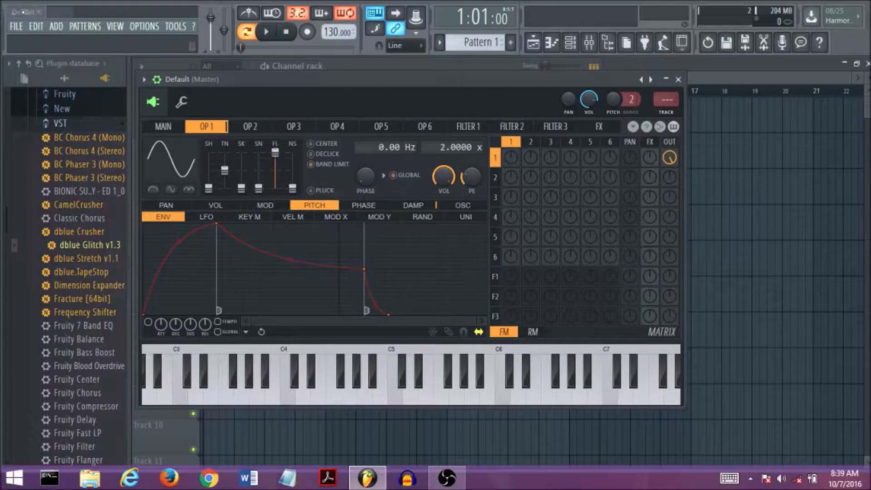
pyautogui.scroll(-3, 151, 149)
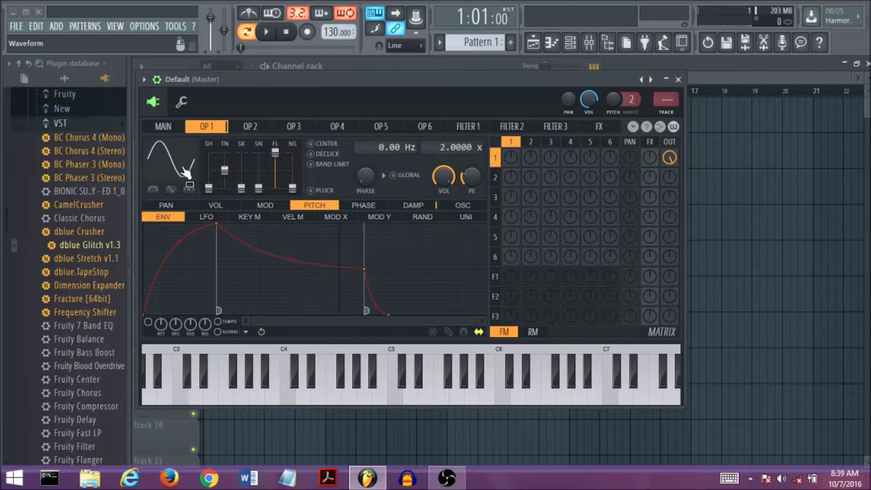
pyautogui.scroll(-1, 161, 179)
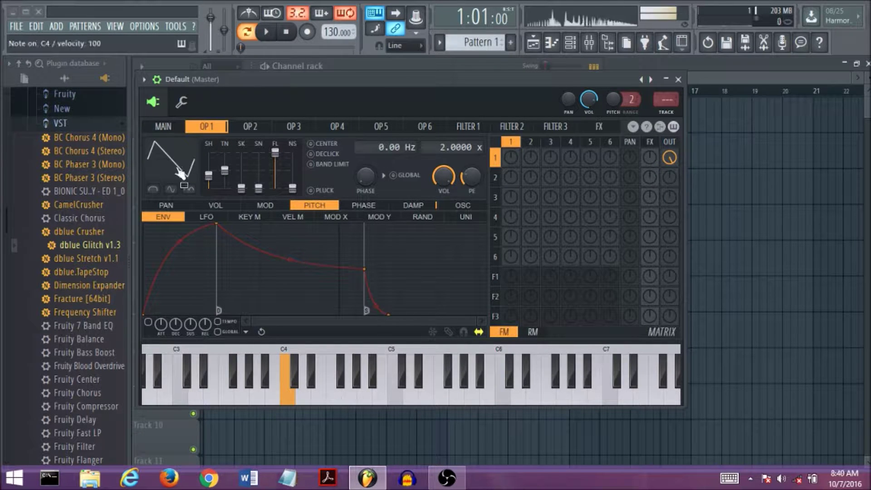
pyautogui.scroll(-1, 175, 183)
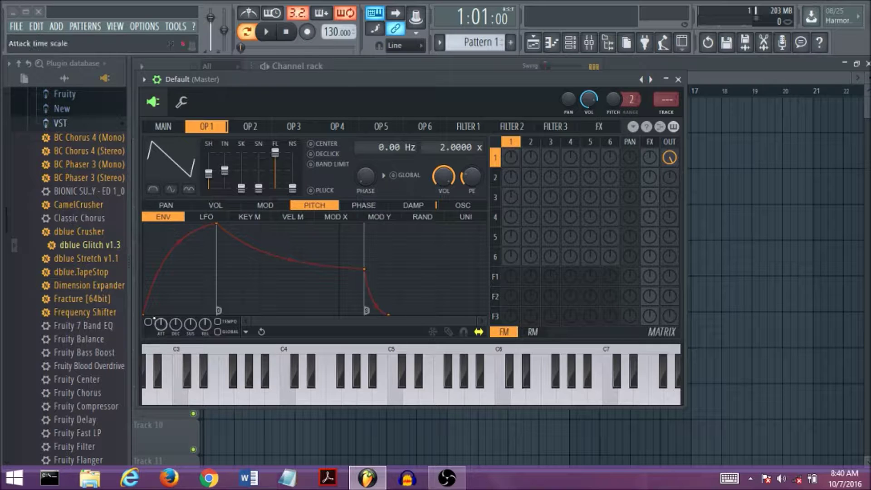
# - Enable operator 1's pitch envelope and replace its default points with a single curve falling gently at first, more steeply near the end
pyautogui.moveTo(255, 43); pyautogui.dragTo(240, 47)
pyautogui.press('z')
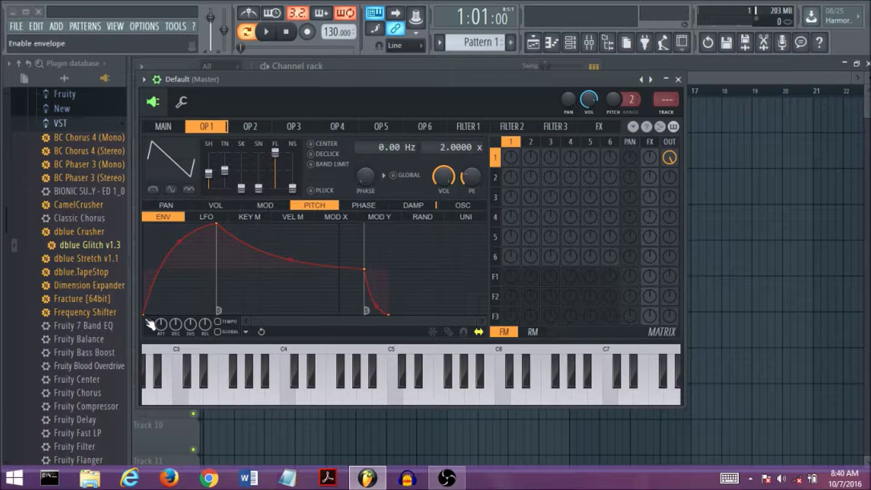
pyautogui.click(449, 332)
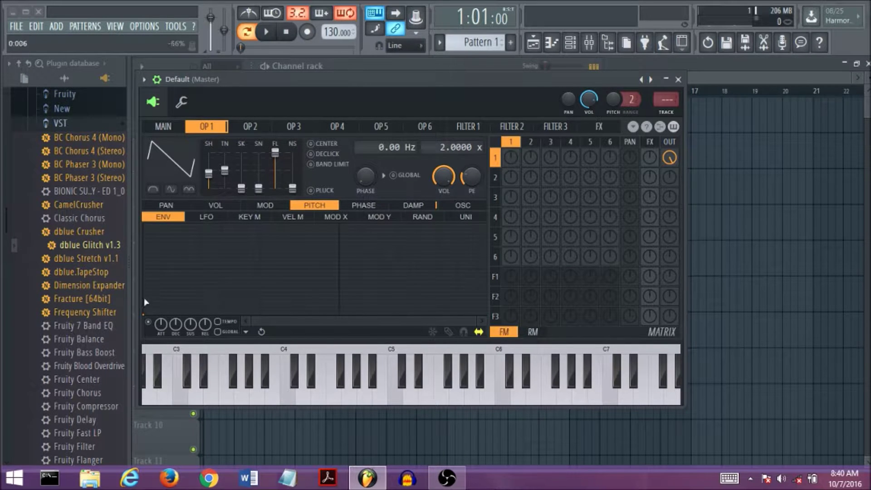
pyautogui.moveTo(146, 315); pyautogui.dragTo(402, 306)
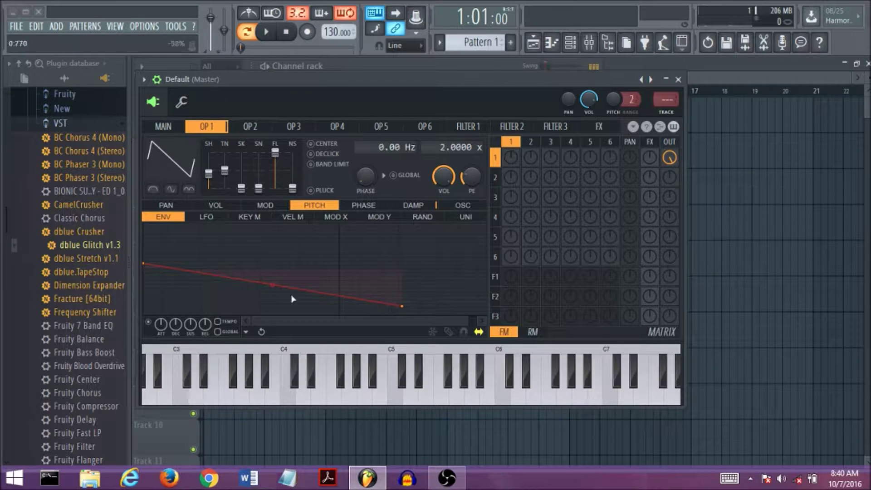
pyautogui.moveTo(271, 286); pyautogui.dragTo(272, 269)
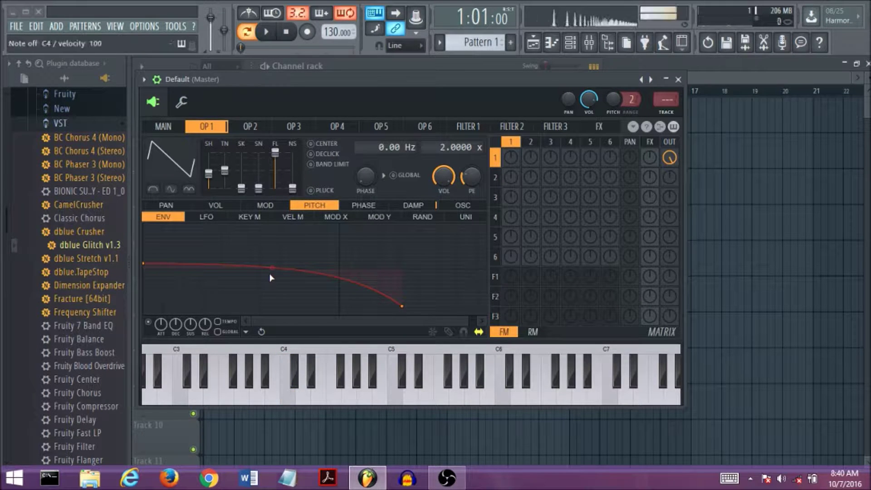
# - Lower the pitch envelope's start to mid-level and stretch its end point down to the bottom and further out, auditioning the notes
pyautogui.moveTo(148, 266); pyautogui.dragTo(152, 271)
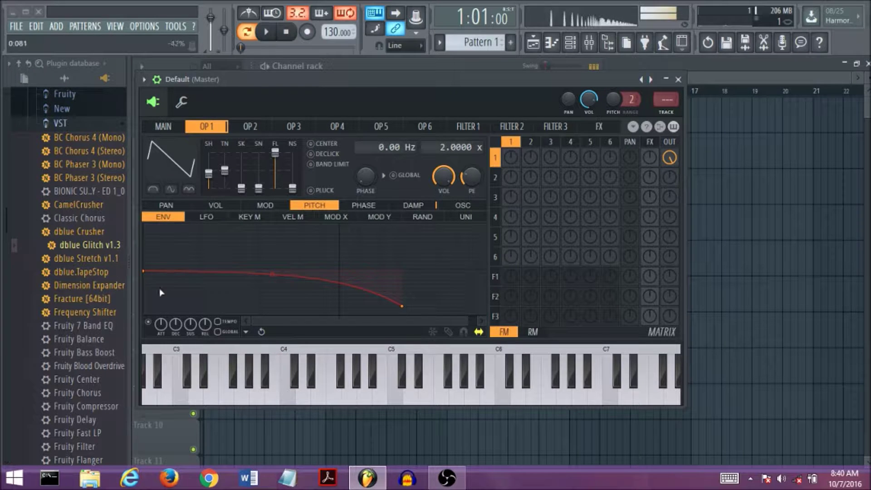
pyautogui.moveTo(402, 306); pyautogui.dragTo(470, 315)
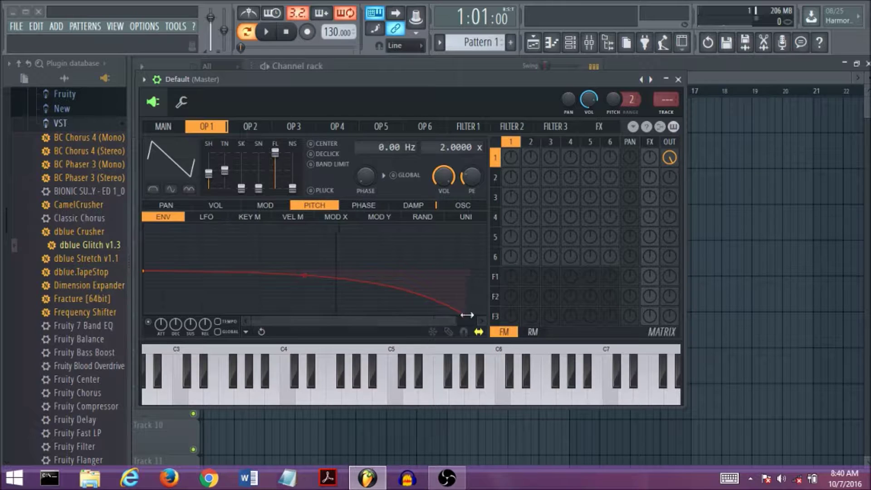
pyautogui.press('z')
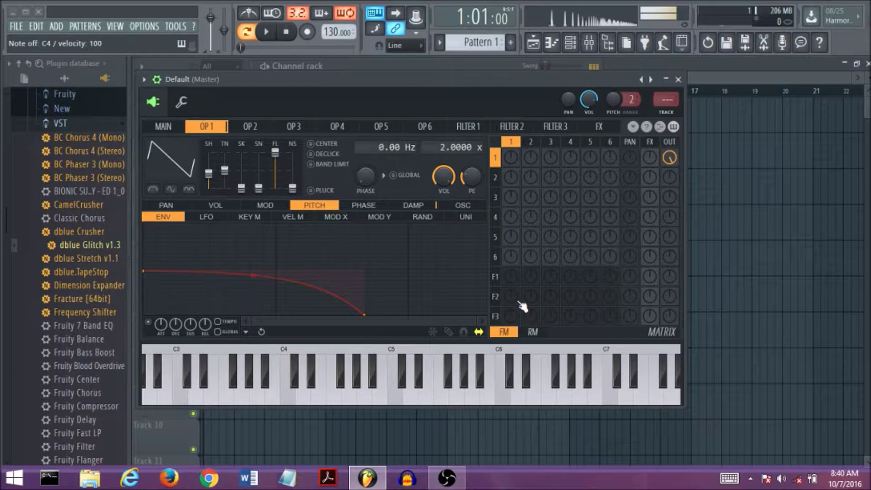
pyautogui.moveTo(365, 314); pyautogui.dragTo(438, 315)
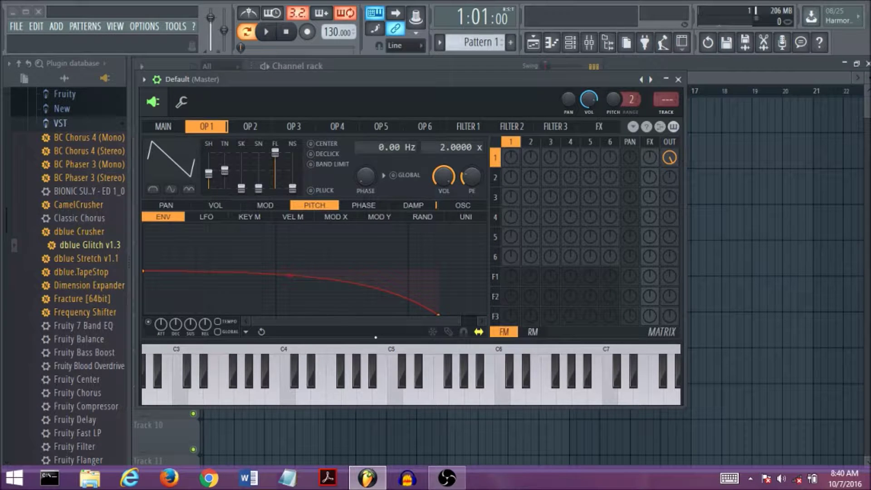
pyautogui.click(285, 399)
pyautogui.moveTo(438, 316); pyautogui.dragTo(485, 314)
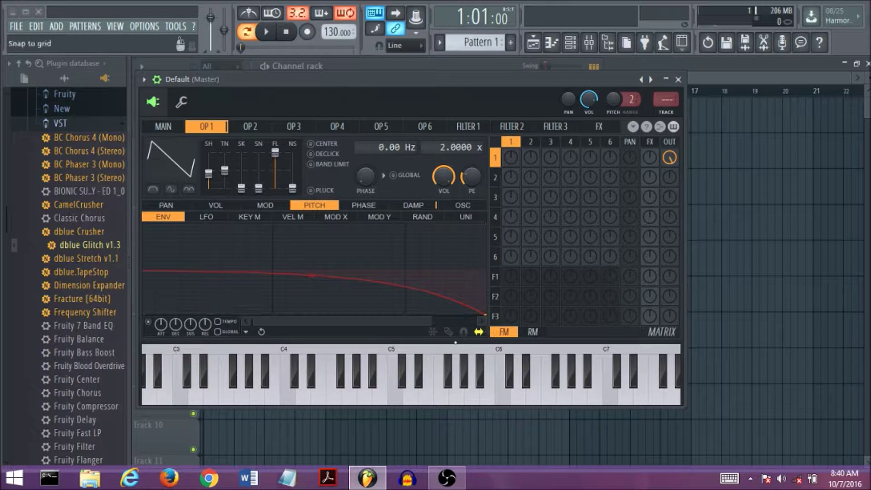
pyautogui.click(286, 400)
# - Replace the Default Sytrus channel with a new 3x Osc channel and enable its first step
pyautogui.click(678, 79)
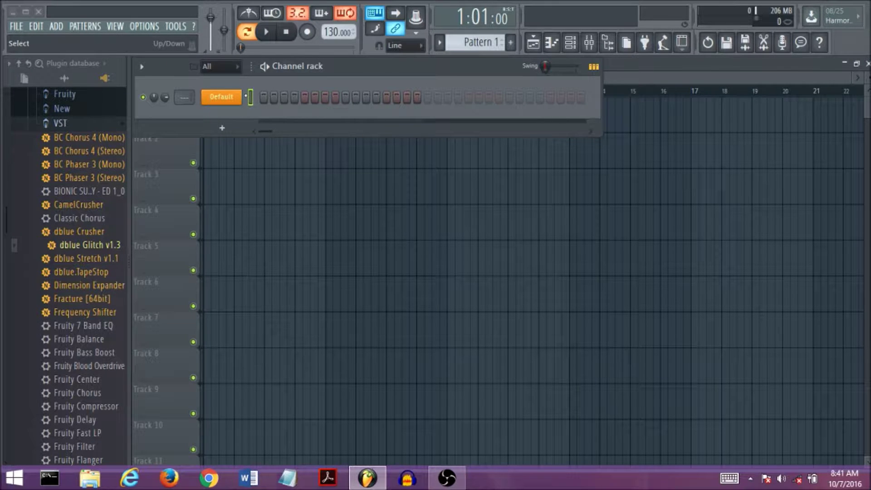
pyautogui.click(222, 128)
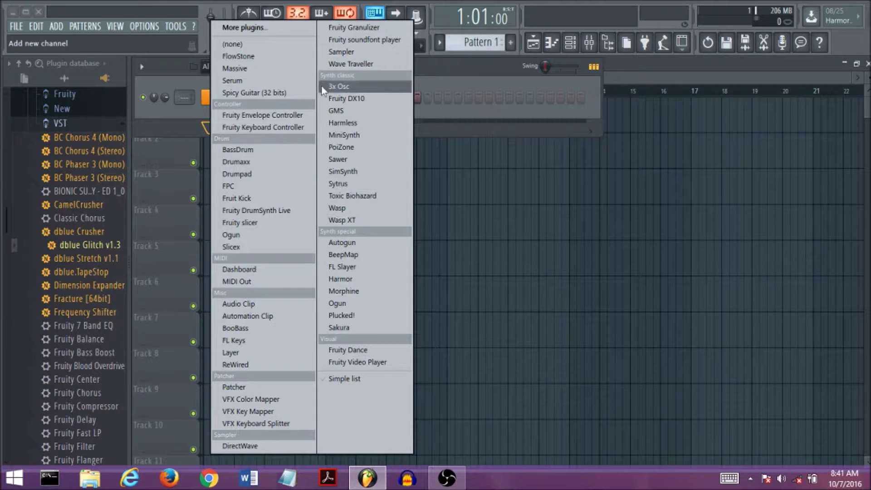
pyautogui.click(345, 87)
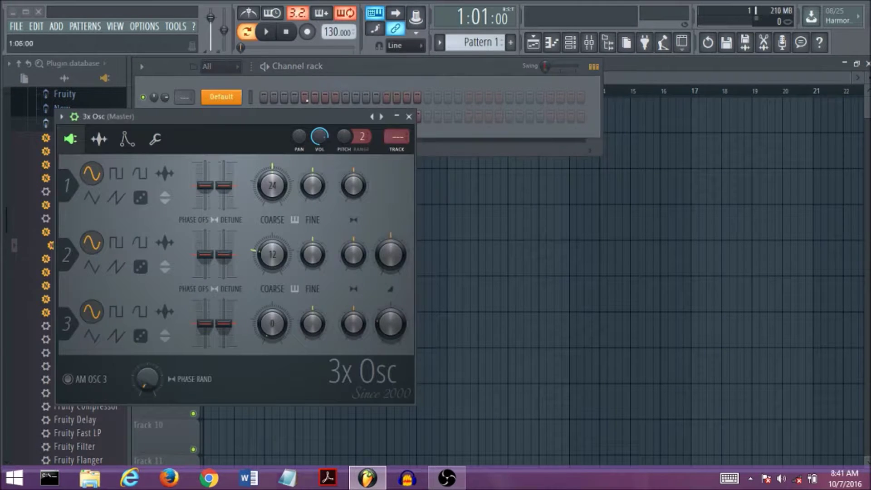
pyautogui.rightClick(244, 103)
pyautogui.click(303, 206)
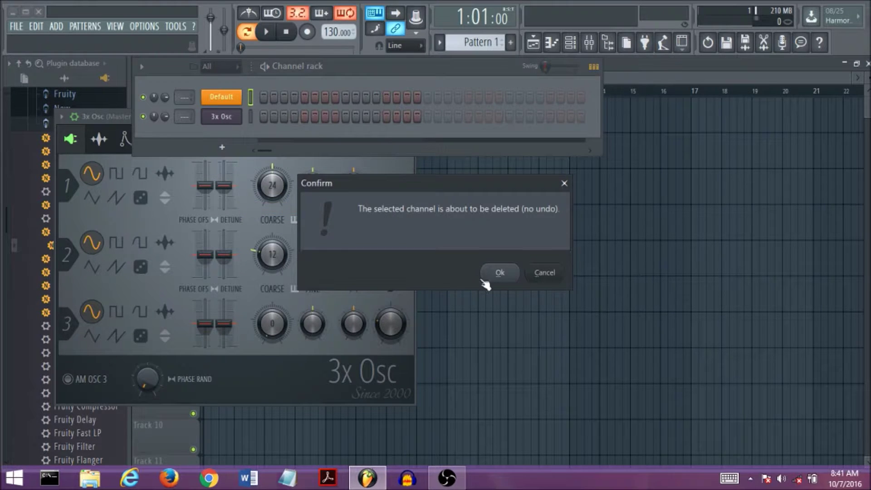
pyautogui.click(499, 272)
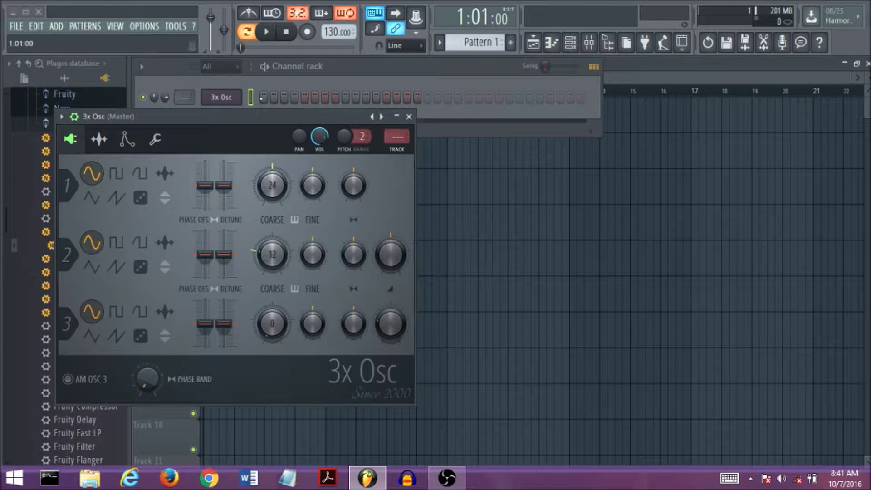
pyautogui.click(271, 36)
pyautogui.click(271, 36)
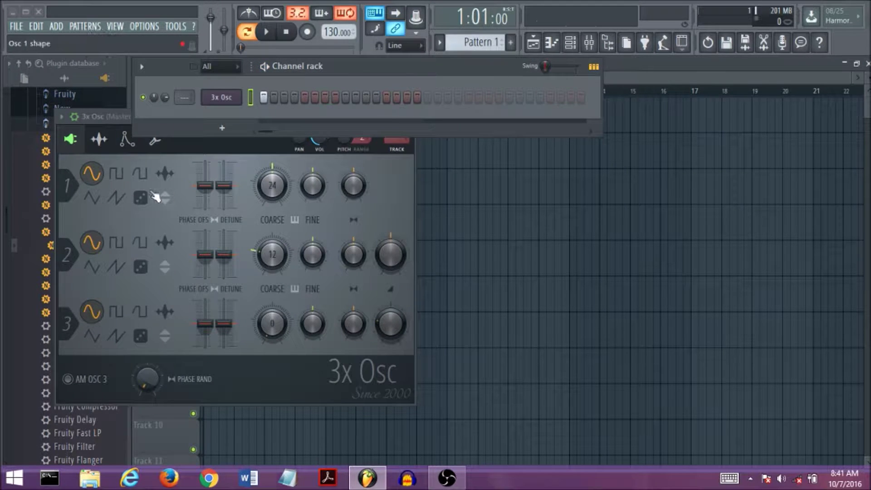
# - Switch 3x Osc's oscillator 1 to the waveform just after the square one and set the channel's pitch range to 8 semitones
pyautogui.click(128, 190)
pyautogui.click(140, 173)
pyautogui.click(266, 32)
pyautogui.click(287, 32)
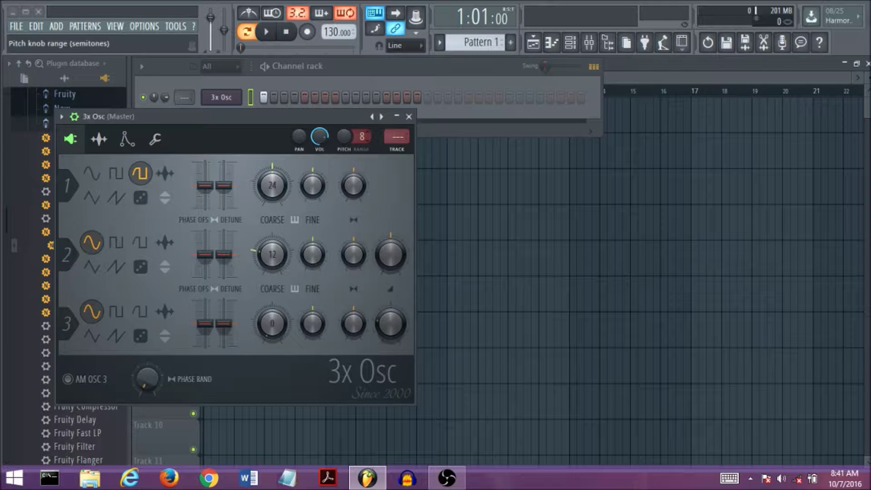
# - Add a Fruity Envelope Controller channel alongside the 3x Osc channel
pyautogui.moveTo(190, 116); pyautogui.dragTo(224, 165)
pyautogui.click(220, 127)
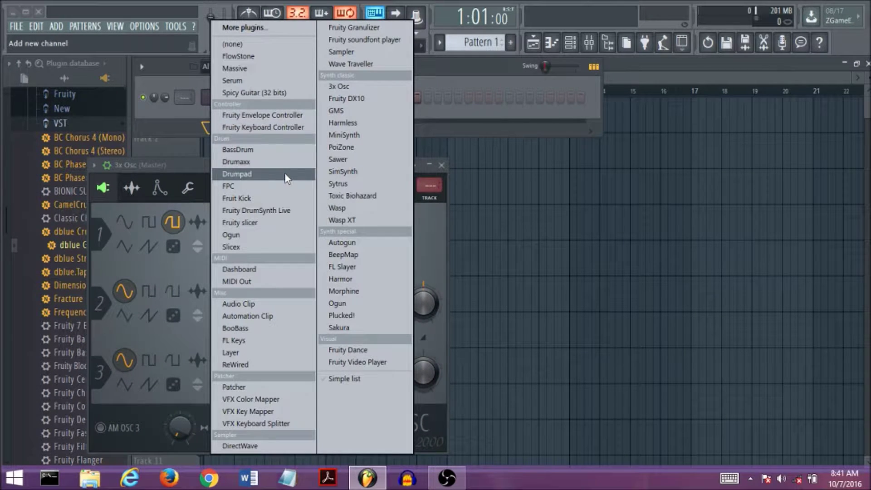
pyautogui.click(268, 117)
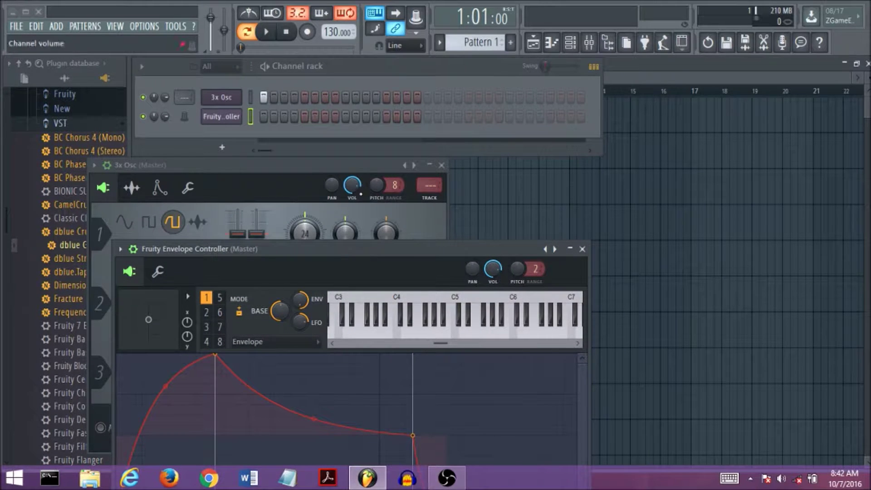
# - Link the 3x Osc channel's pitch knob to the internal controller Fruity Envelope Controller - Articulator 1
pyautogui.rightClick(376, 185)
pyautogui.click(406, 293)
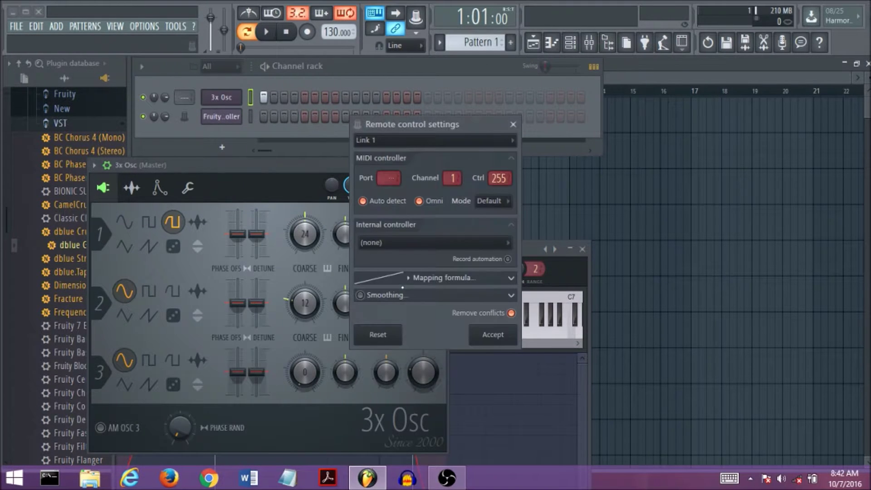
pyautogui.click(472, 244)
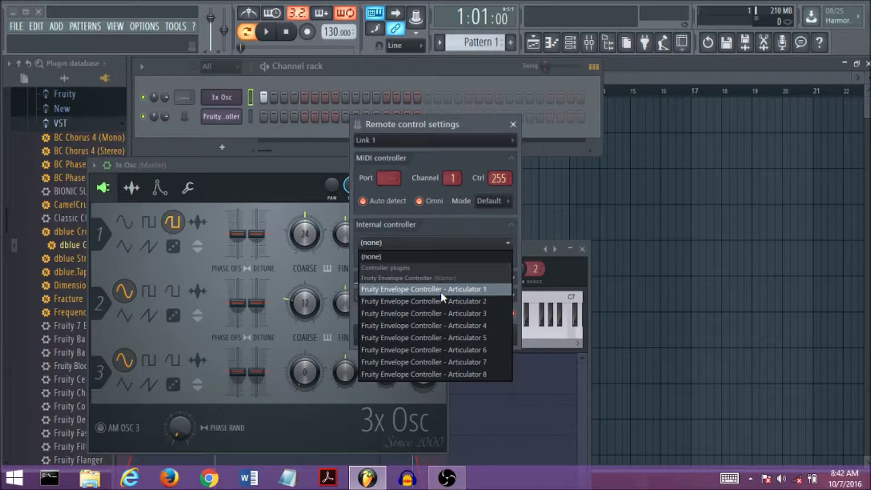
pyautogui.click(454, 290)
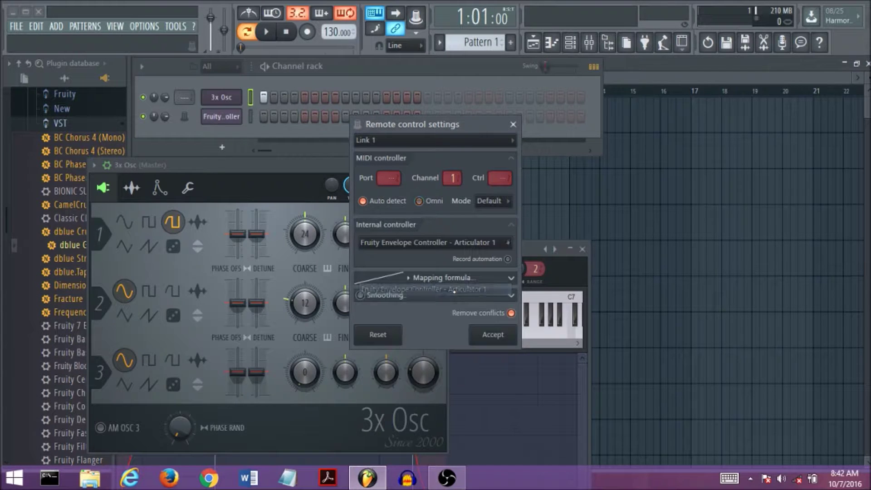
pyautogui.click(493, 336)
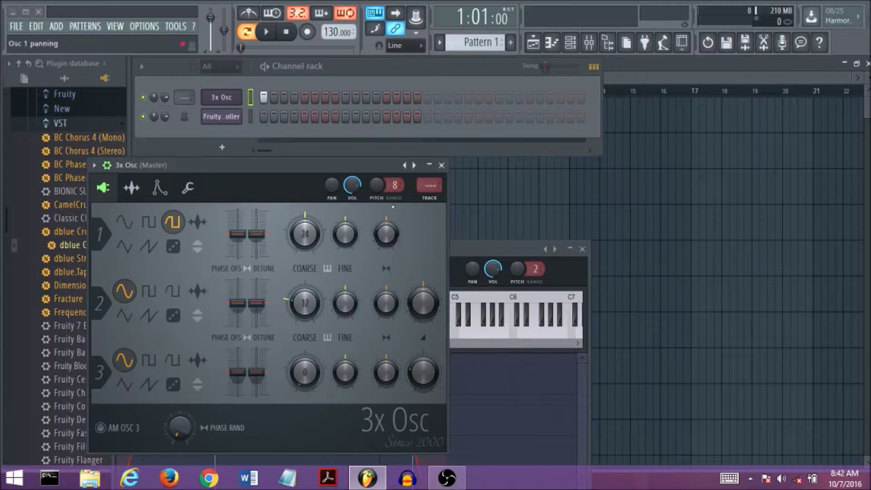
# - Enable the first step of the Fruity Envelope Controller channel and audition the pattern
pyautogui.click(441, 166)
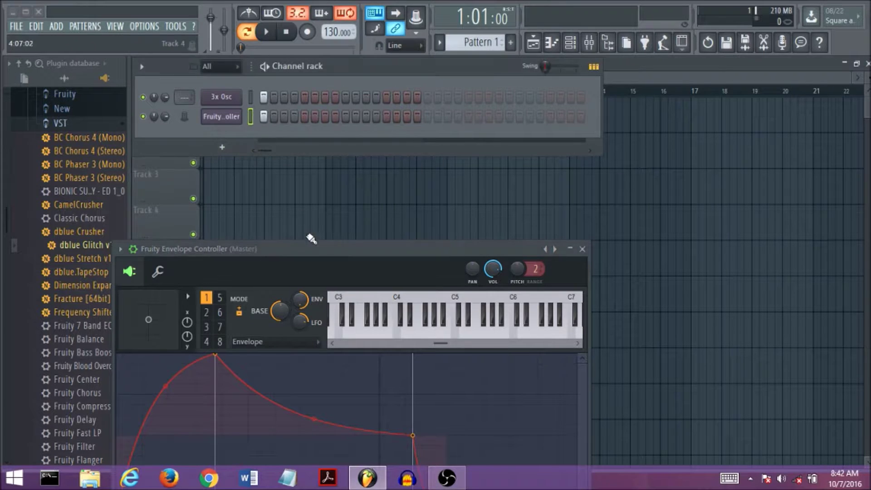
pyautogui.moveTo(308, 249); pyautogui.dragTo(353, 87)
pyautogui.click(266, 31)
pyautogui.click(285, 32)
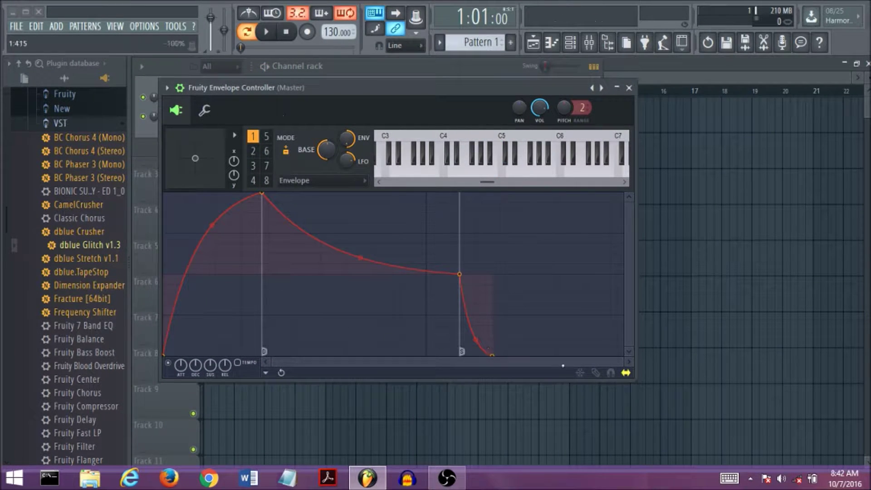
# - Replace articulator 1's default envelope with a curve from mid-level at the start, bending gently and then steeply down to the bottom
pyautogui.click(595, 372)
pyautogui.moveTo(539, 338); pyautogui.dragTo(188, 281)
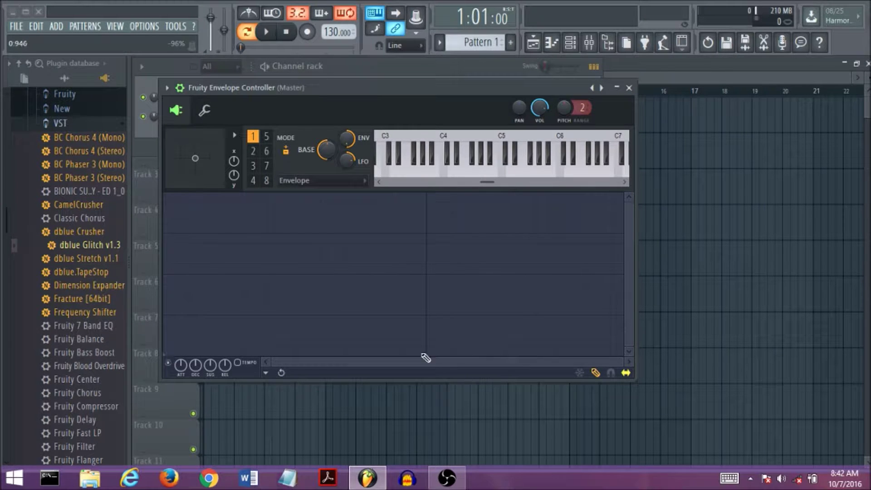
pyautogui.click(596, 372)
pyautogui.moveTo(167, 354); pyautogui.dragTo(167, 273)
pyautogui.rightClick(498, 337)
pyautogui.moveTo(499, 339); pyautogui.dragTo(602, 355)
pyautogui.moveTo(381, 312); pyautogui.dragTo(349, 261)
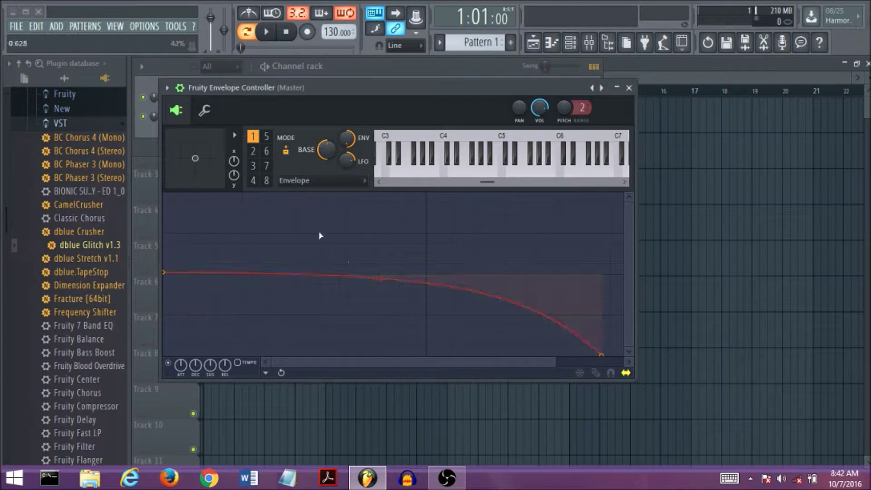
# - Audition the pattern with the redrawn falling pitch envelope and view a longer stretch of the envelope
pyautogui.click(266, 32)
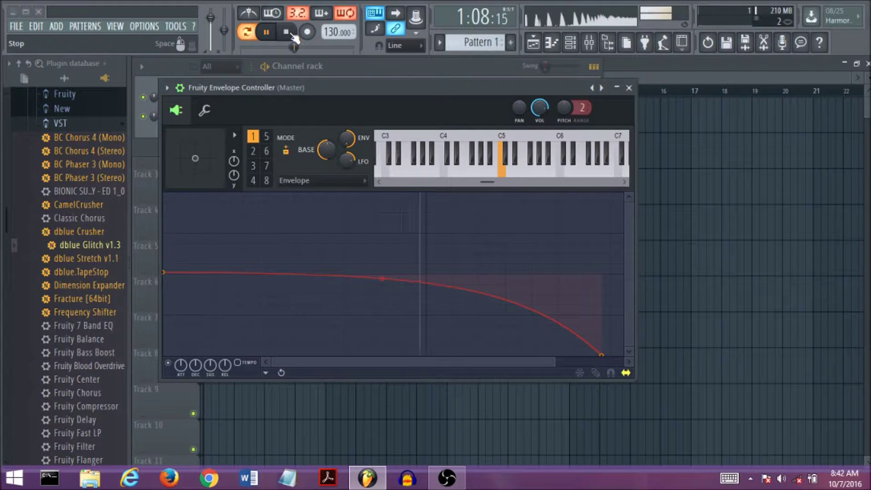
pyautogui.click(286, 32)
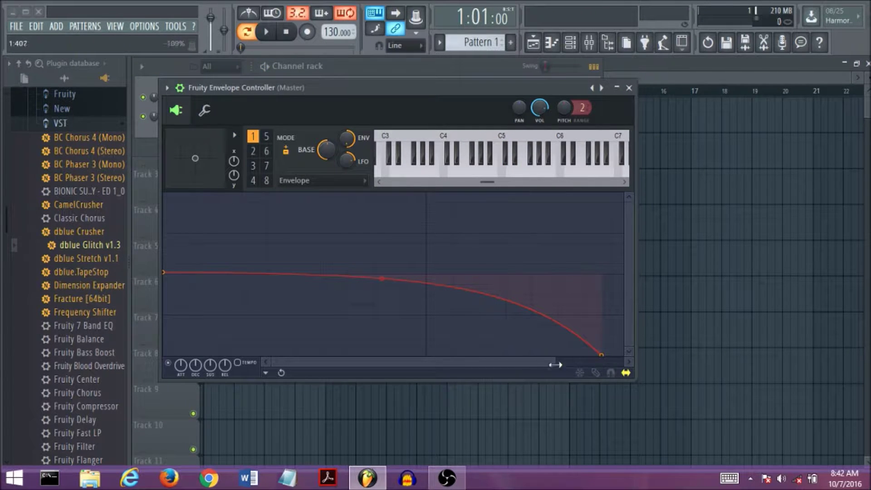
pyautogui.moveTo(554, 363); pyautogui.dragTo(505, 361)
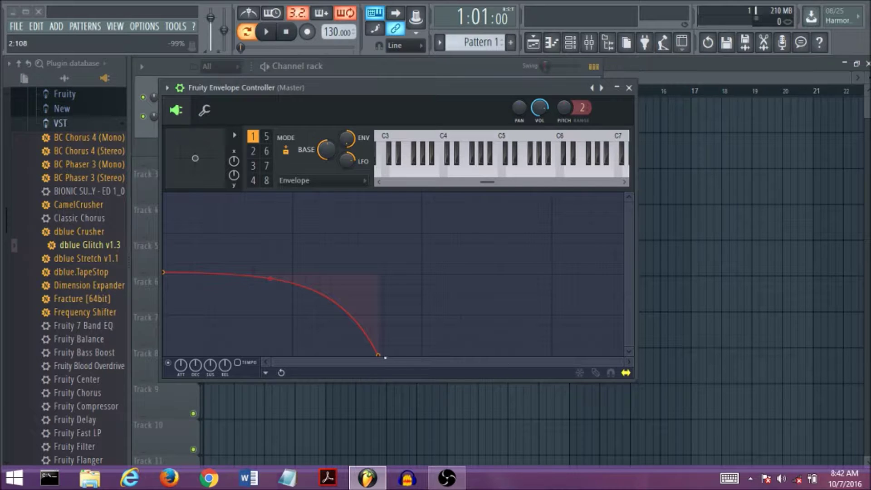
# - Adjust the end time of articulator 1's pitch fall while auditioning the pattern, settling just past the second grid line near the bottom level
pyautogui.moveTo(380, 356); pyautogui.dragTo(618, 402)
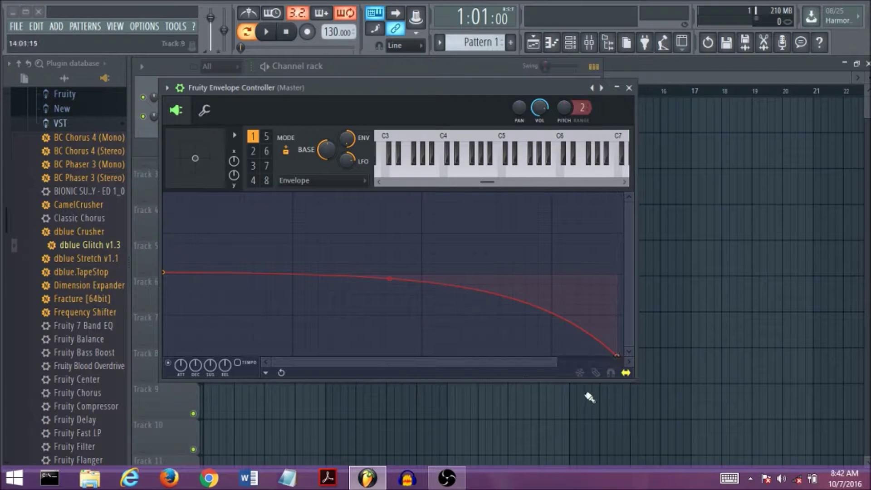
pyautogui.click(267, 32)
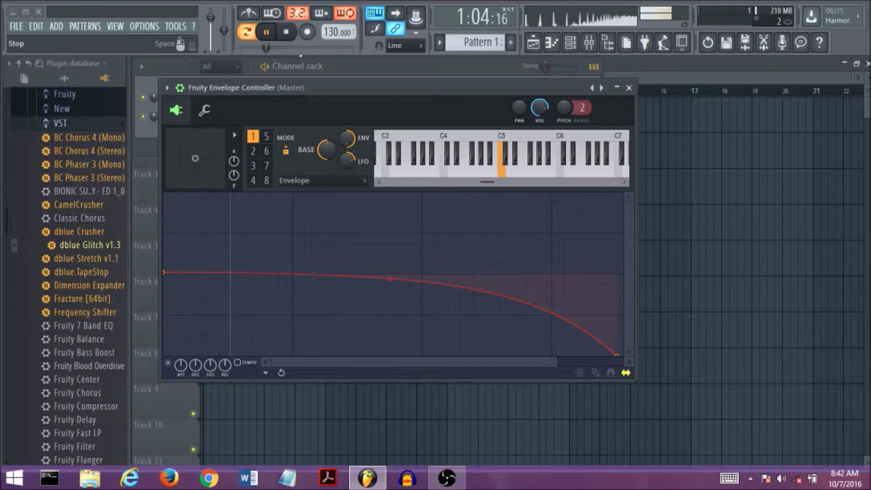
pyautogui.moveTo(617, 355); pyautogui.dragTo(552, 357)
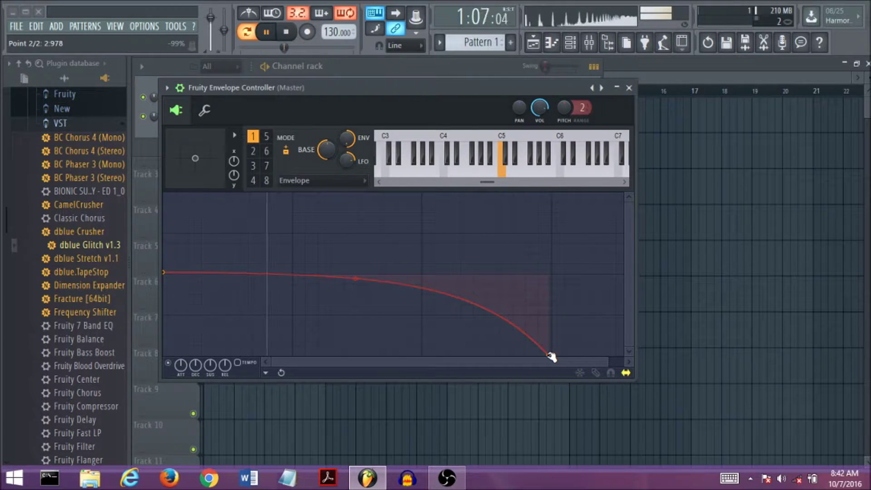
pyautogui.moveTo(550, 357); pyautogui.dragTo(462, 351)
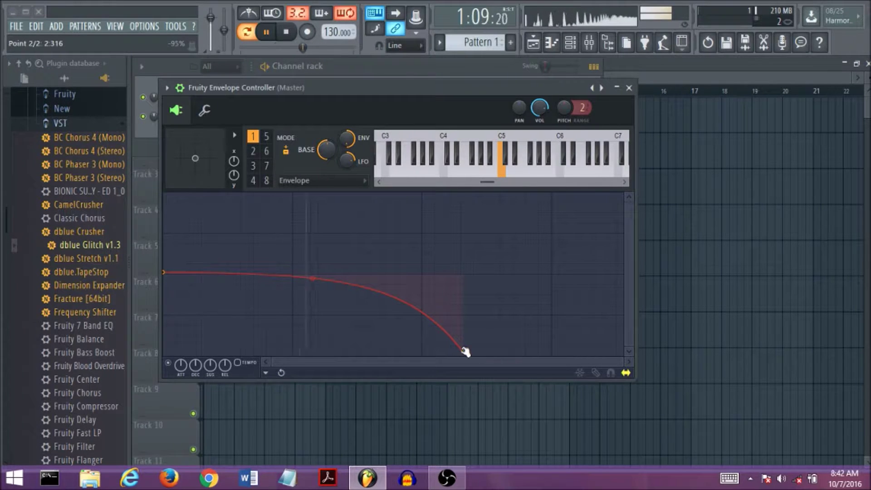
pyautogui.moveTo(466, 353); pyautogui.dragTo(429, 353)
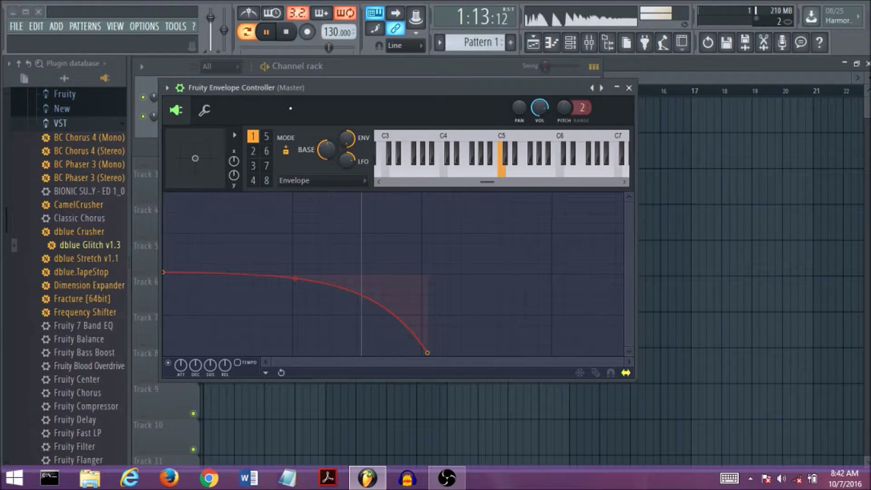
pyautogui.click(286, 32)
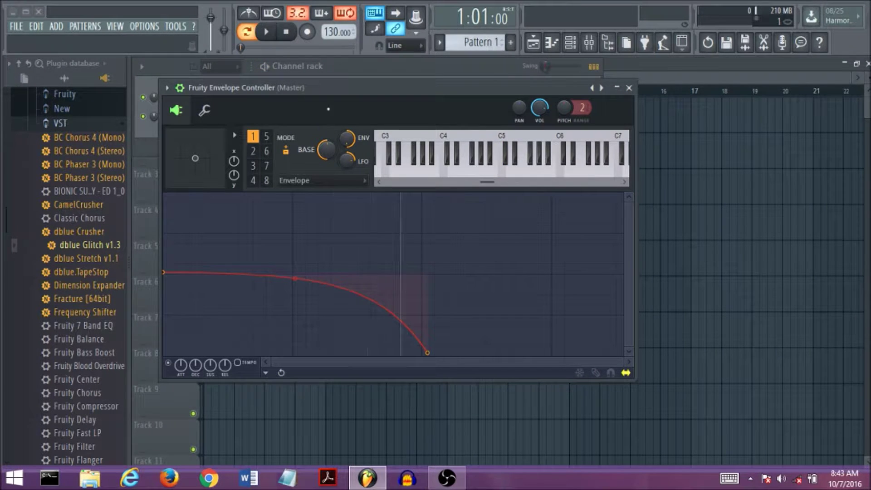
# - Close the envelope controller and delete both the 3x Osc and Fruity Envelope Controller channels
pyautogui.click(629, 88)
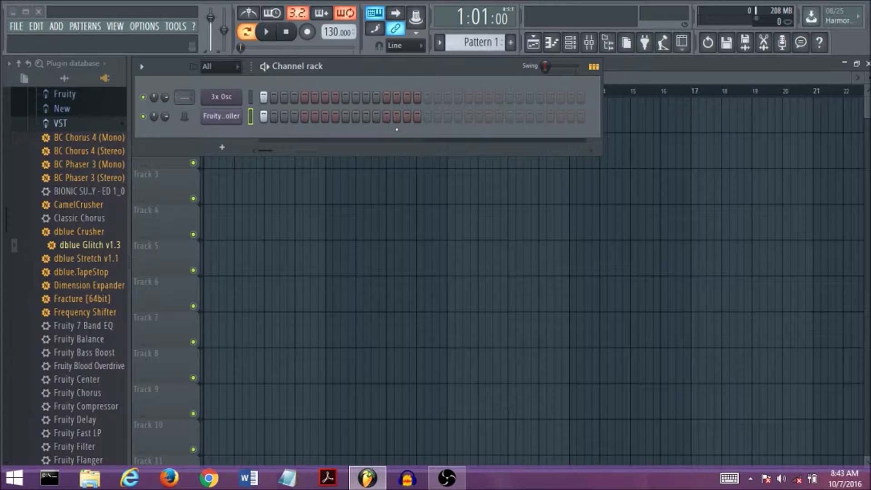
pyautogui.click(234, 98)
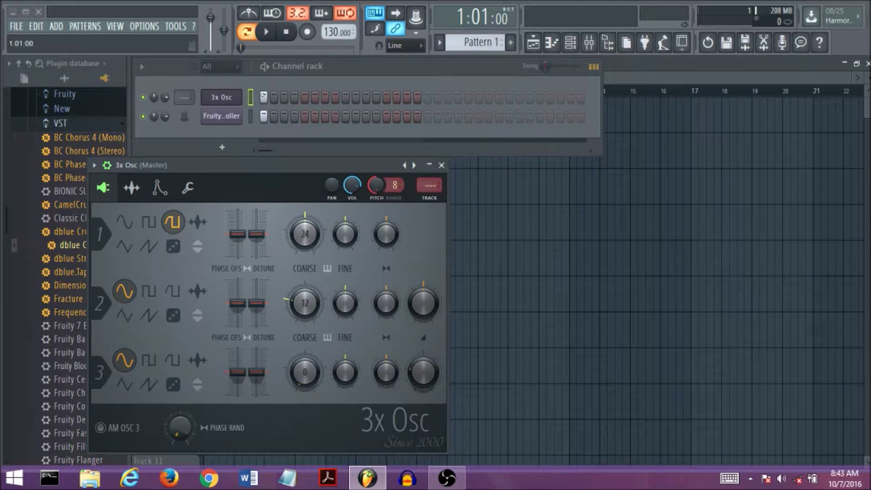
pyautogui.keyDown('ctrl'); pyautogui.click(250, 116); pyautogui.keyUp('ctrl')
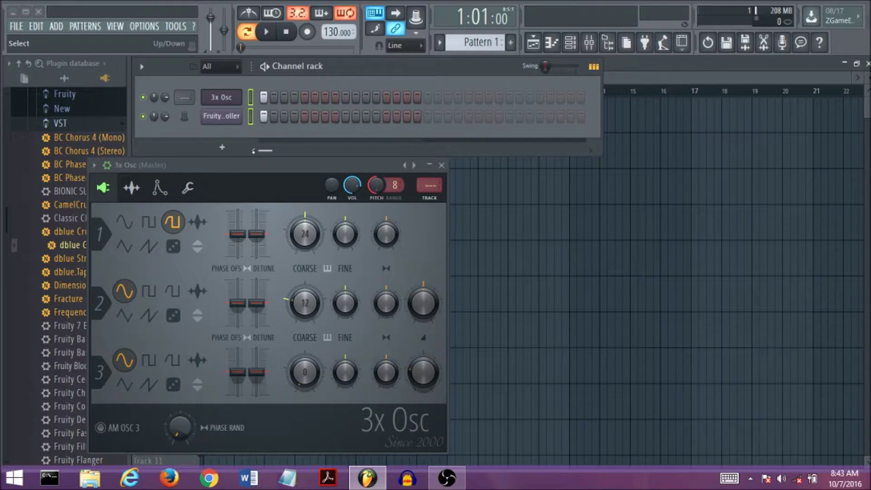
pyautogui.hotkey('alt', 'Delete')
pyautogui.press('Return')
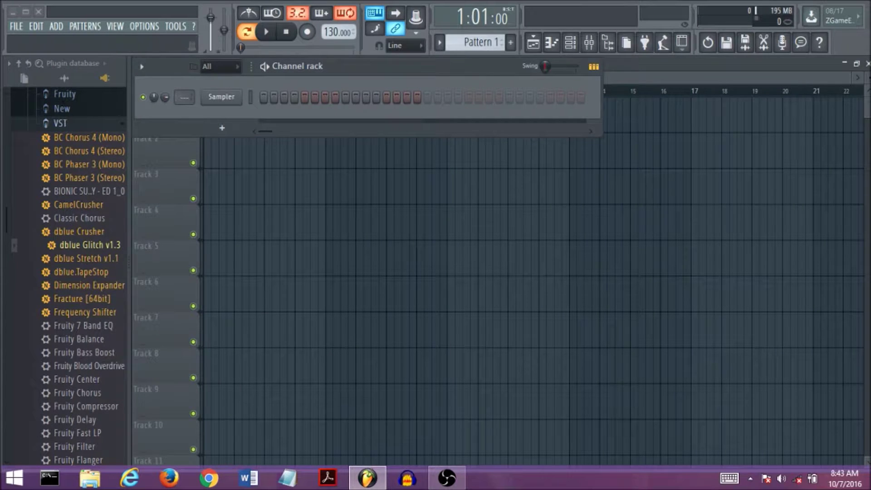
# - Replace the Sampler channel with Massive and place its window so the channel rack stays accessible
pyautogui.rightClick(233, 102)
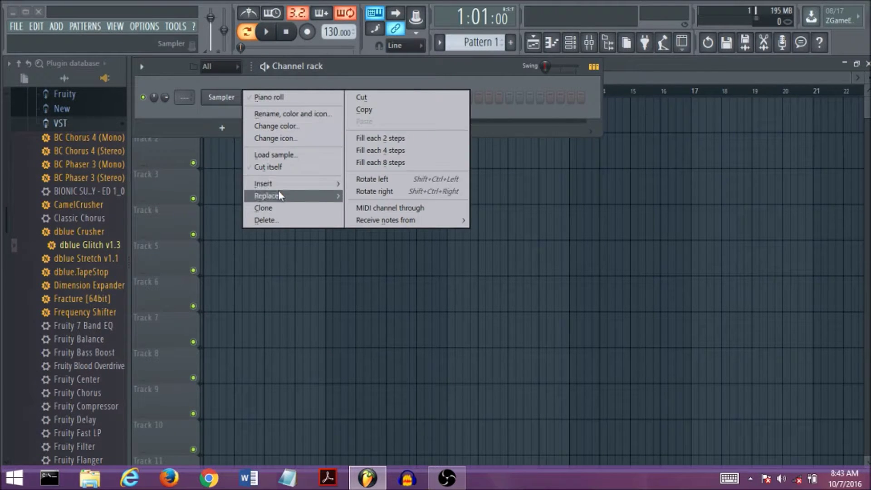
pyautogui.moveTo(279, 196)
pyautogui.click(386, 83)
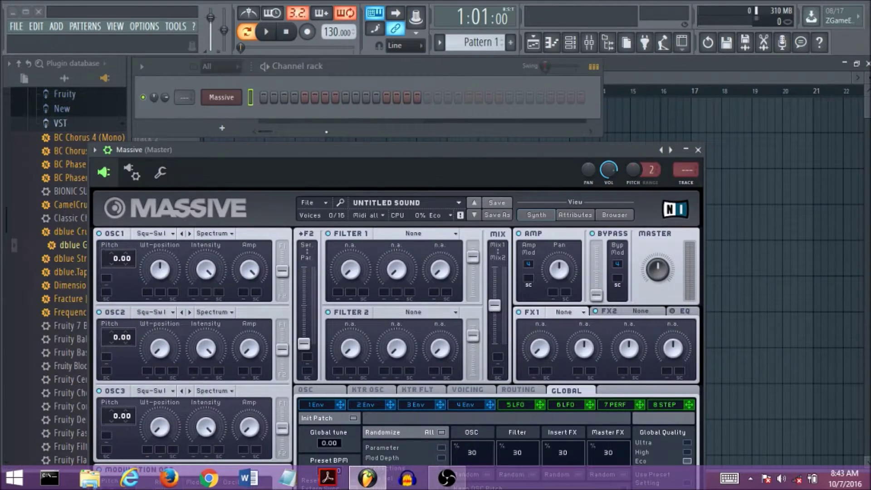
pyautogui.moveTo(331, 161); pyautogui.dragTo(349, 9)
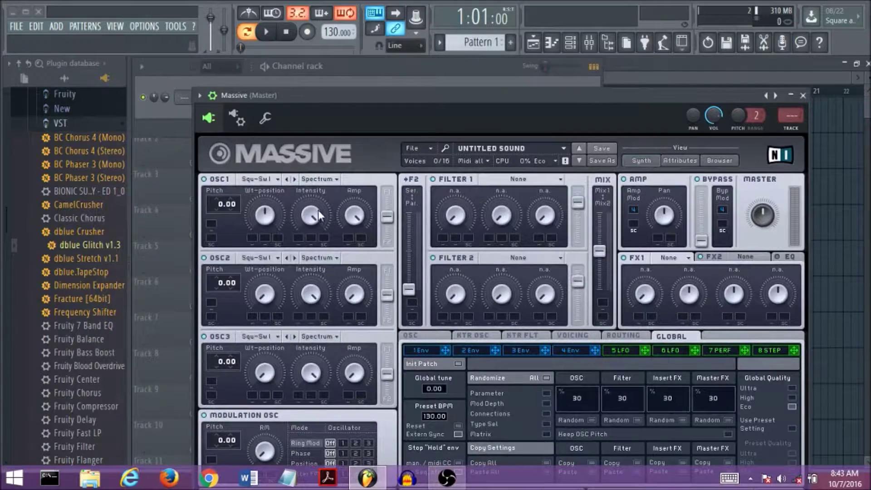
pyautogui.moveTo(193, 94); pyautogui.dragTo(226, 131)
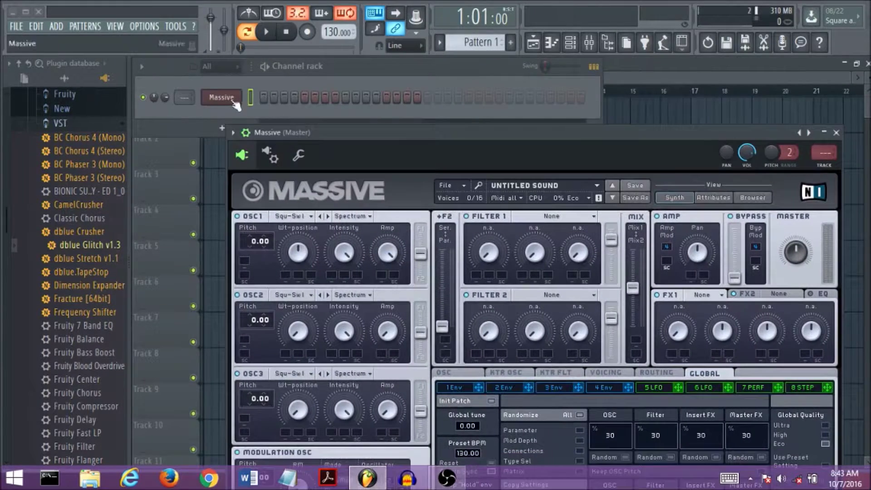
# - Add a Fruity Envelope Controller channel and move its window aside so Massive's oscillators can be reached
pyautogui.click(223, 129)
pyautogui.click(261, 113)
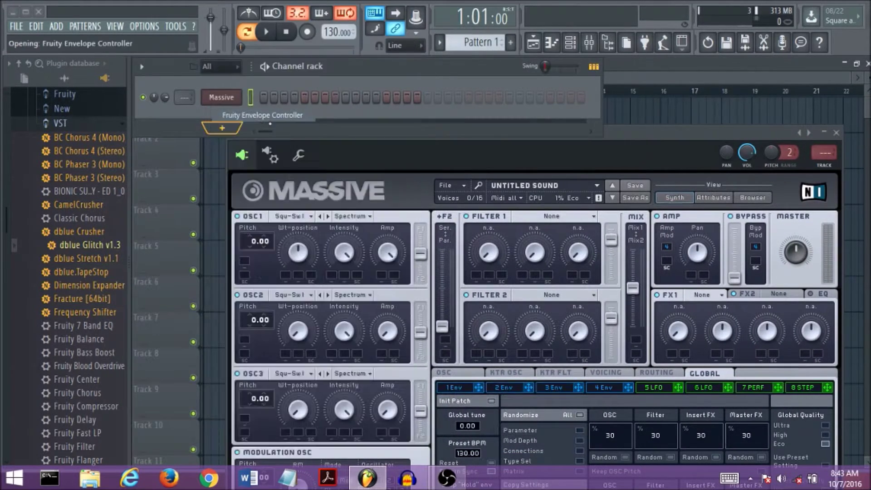
pyautogui.moveTo(317, 162); pyautogui.dragTo(164, 142)
pyautogui.click(642, 137)
pyautogui.moveTo(642, 137); pyautogui.dragTo(636, 106)
pyautogui.click(181, 149)
pyautogui.moveTo(180, 150); pyautogui.dragTo(726, 160)
pyautogui.rightClick(249, 222)
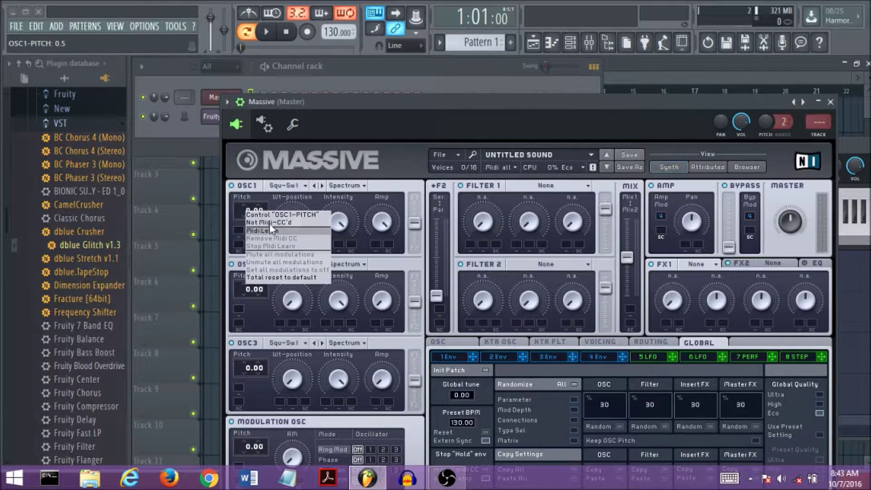
pyautogui.click(301, 104)
pyautogui.moveTo(301, 104); pyautogui.dragTo(290, 17)
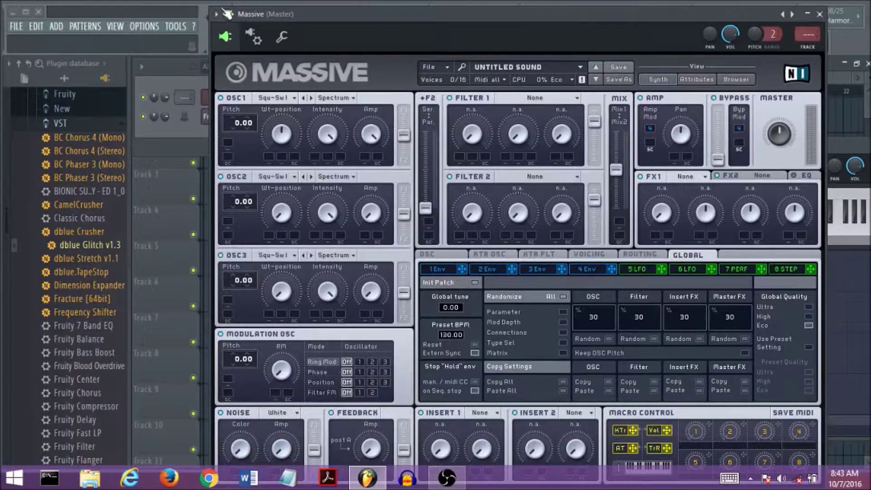
pyautogui.press('F7')
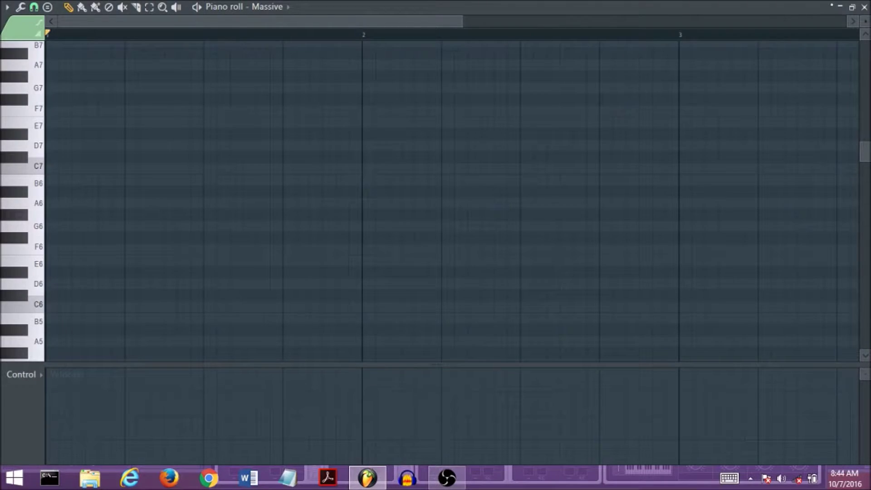
pyautogui.click(862, 7)
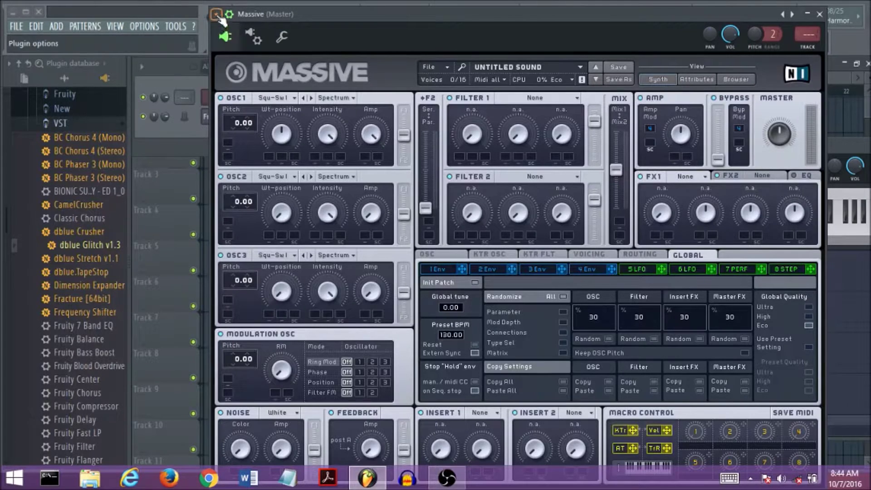
# - List Massive's parameters in the browser and nudge OSC1's pitch to 1.00 and back to 0.00 to identify its entry
pyautogui.click(216, 15)
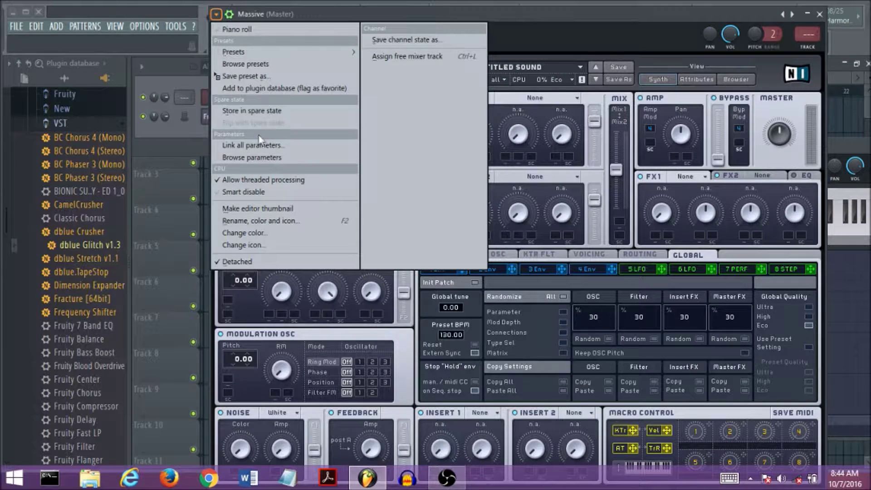
pyautogui.click(255, 158)
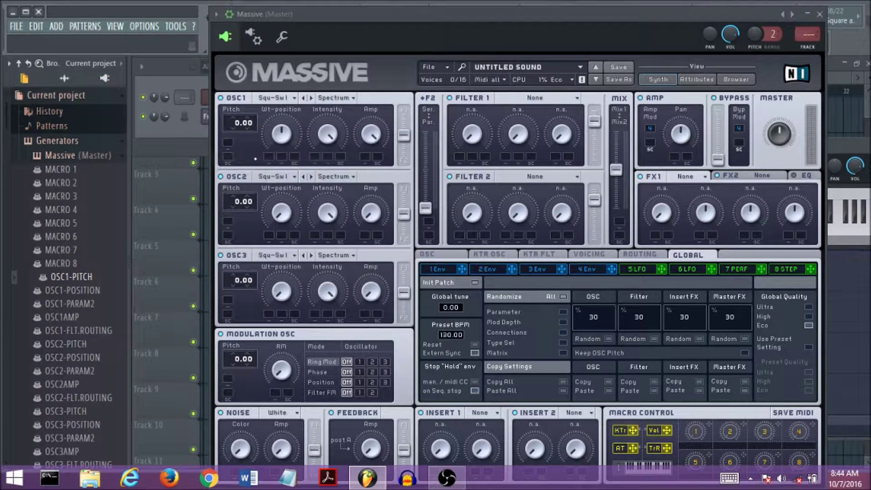
pyautogui.moveTo(234, 116); pyautogui.dragTo(242, 117)
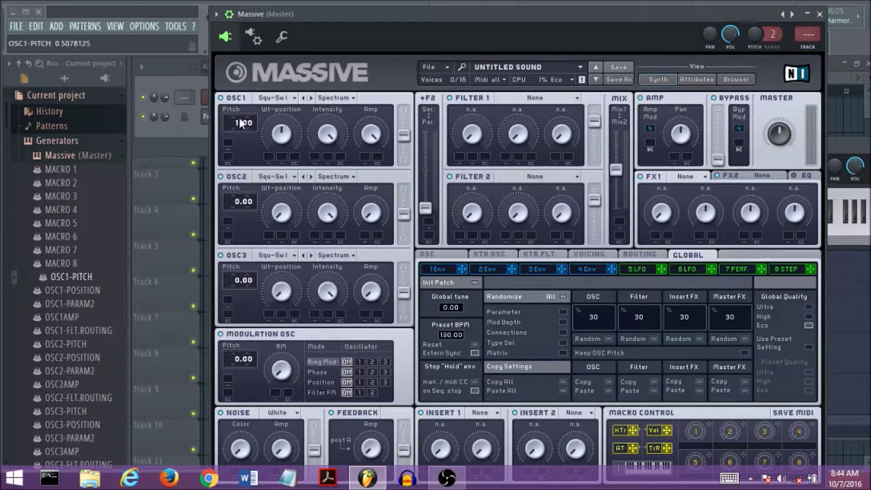
pyautogui.moveTo(238, 120); pyautogui.dragTo(238, 118)
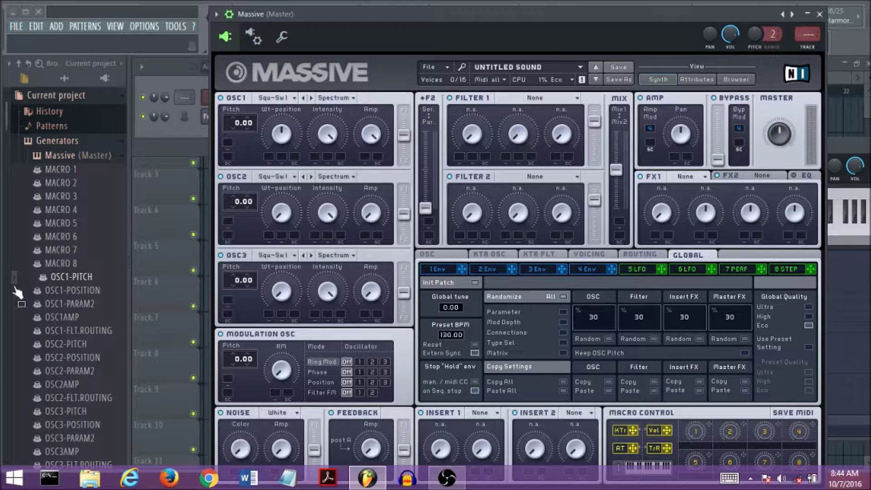
pyautogui.moveTo(22, 281); pyautogui.dragTo(64, 283)
# - Link Massive's OSC1-PITCH parameter to the internal controller Fruity Envelope Controller - Articulator 1
pyautogui.rightClick(62, 280)
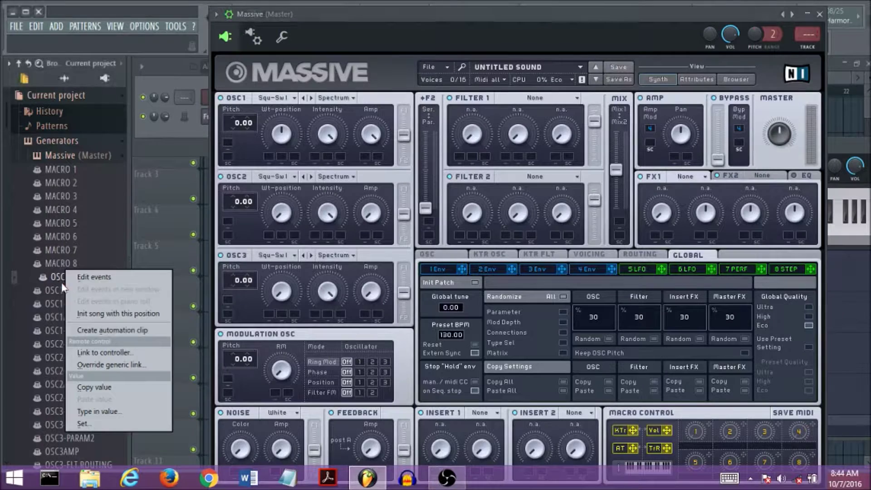
pyautogui.click(101, 353)
pyautogui.click(499, 235)
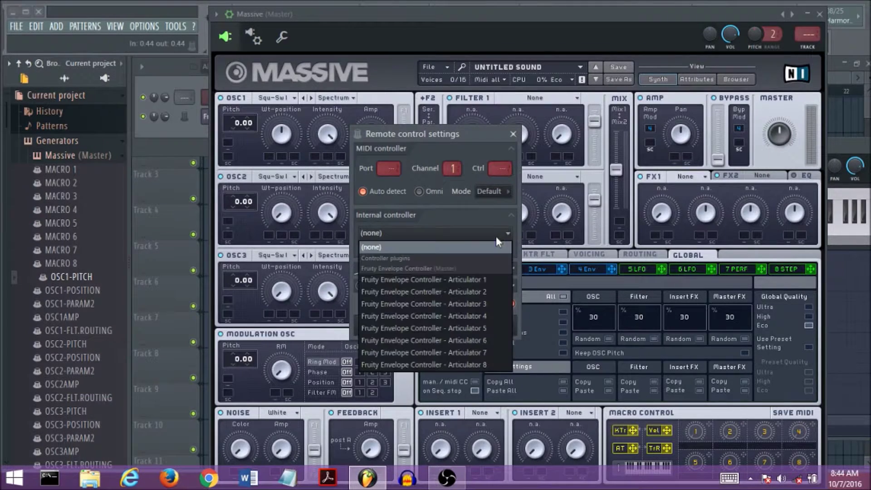
pyautogui.click(393, 280)
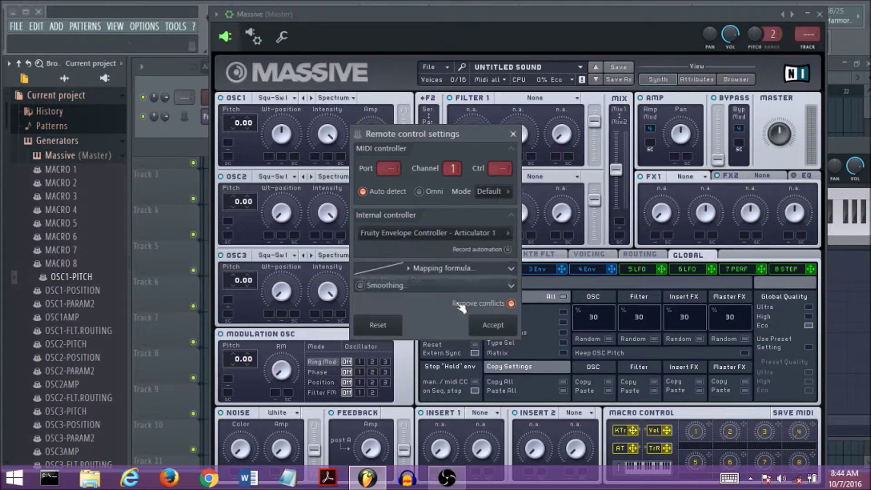
pyautogui.click(491, 325)
# - Enable the first step of the Massive and Fruity Envelope Controller channels and audition the pattern
pyautogui.moveTo(409, 14); pyautogui.dragTo(338, 172)
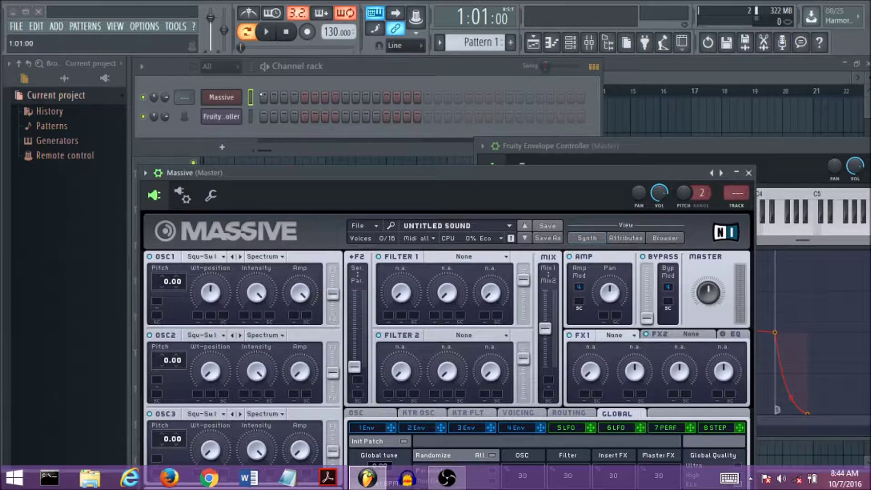
pyautogui.click(262, 97)
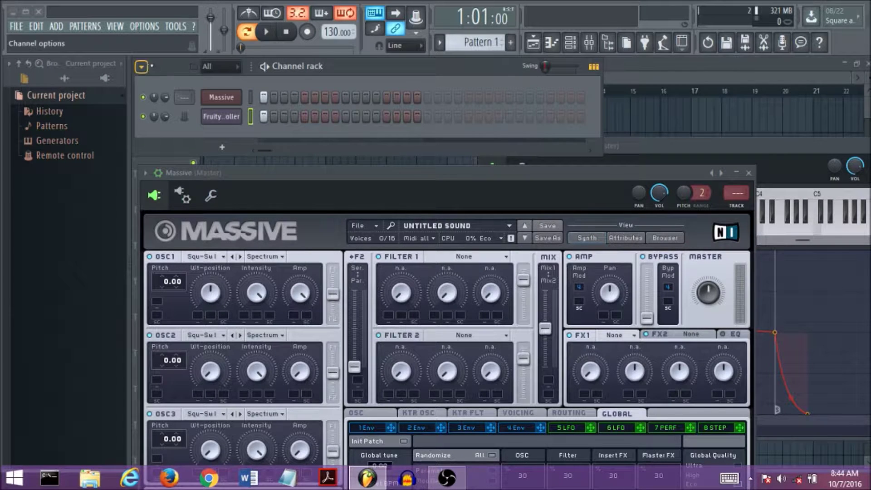
pyautogui.press('space')
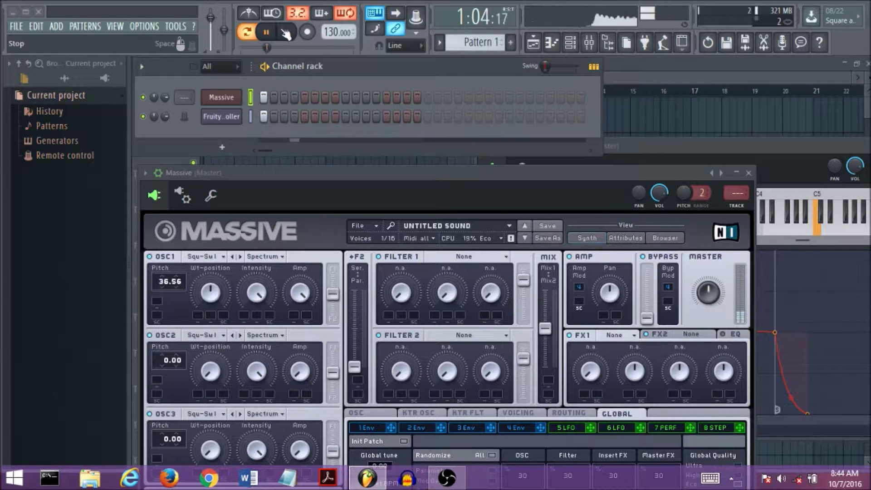
pyautogui.press('space')
# - Replace articulator 1's default envelope with a curve starting at mid-level and bending down to a lower end point, and audition it
pyautogui.moveTo(680, 146); pyautogui.dragTo(374, 67)
pyautogui.click(604, 351)
pyautogui.moveTo(532, 314); pyautogui.dragTo(3, 207)
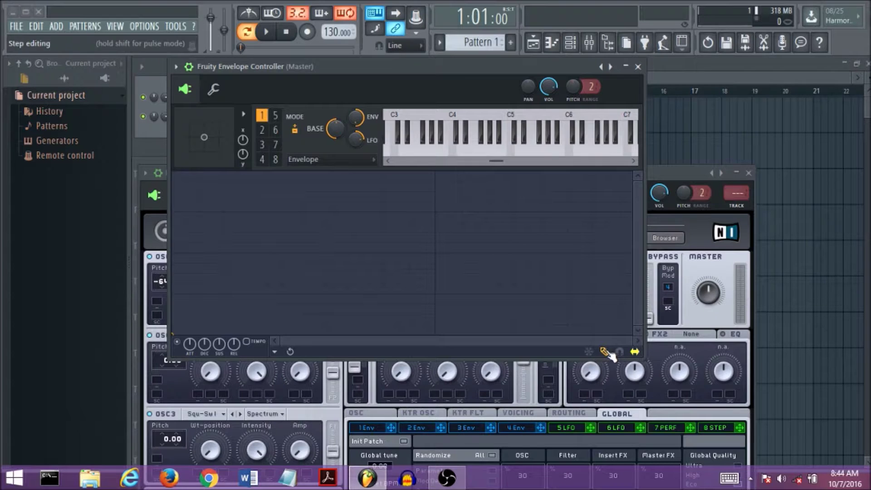
pyautogui.moveTo(177, 337); pyautogui.dragTo(175, 253)
pyautogui.rightClick(526, 309)
pyautogui.moveTo(348, 281); pyautogui.dragTo(350, 243)
pyautogui.press('space')
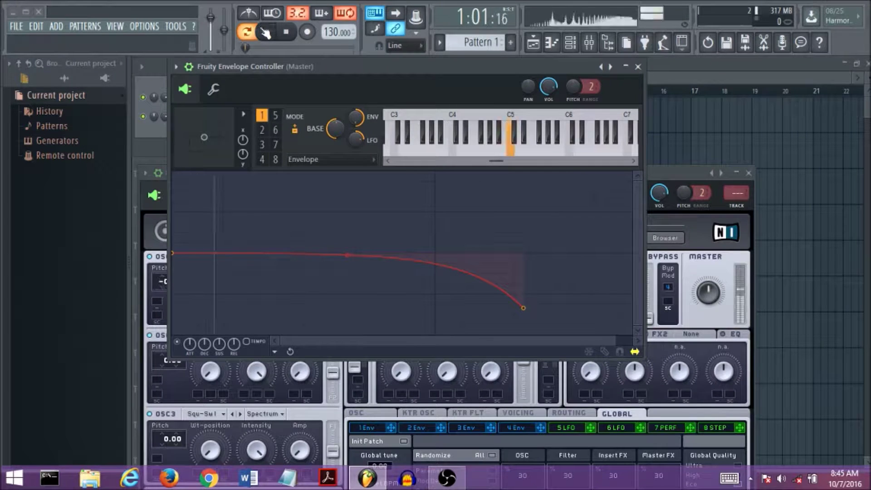
pyautogui.click(287, 31)
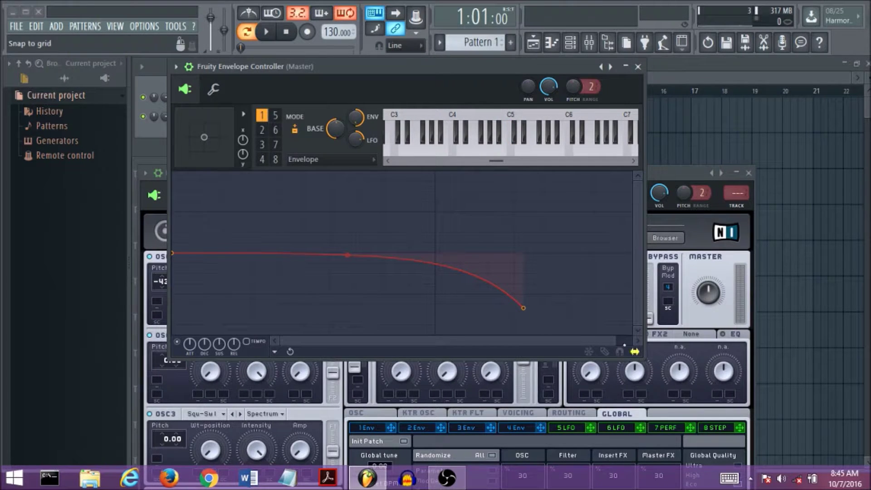
# - Move the envelope's end point earlier and down to the bottom level, and play the pattern
pyautogui.click(635, 352)
pyautogui.moveTo(369, 310); pyautogui.dragTo(472, 334)
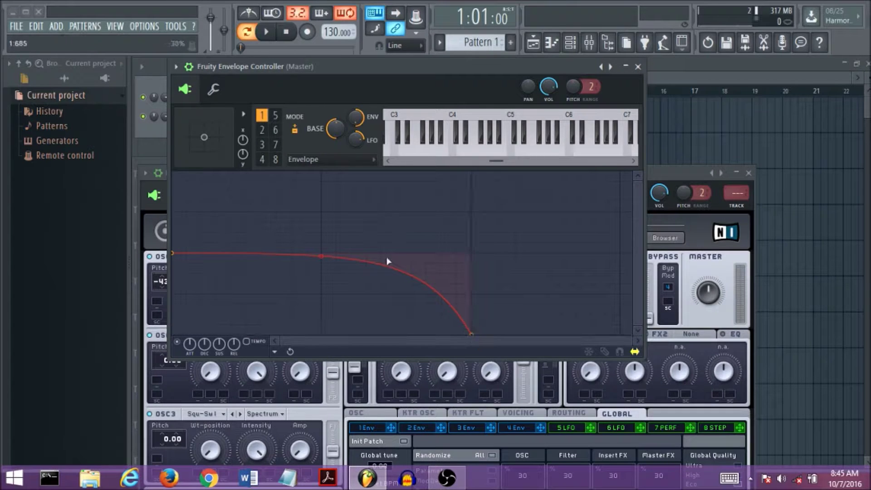
pyautogui.click(266, 36)
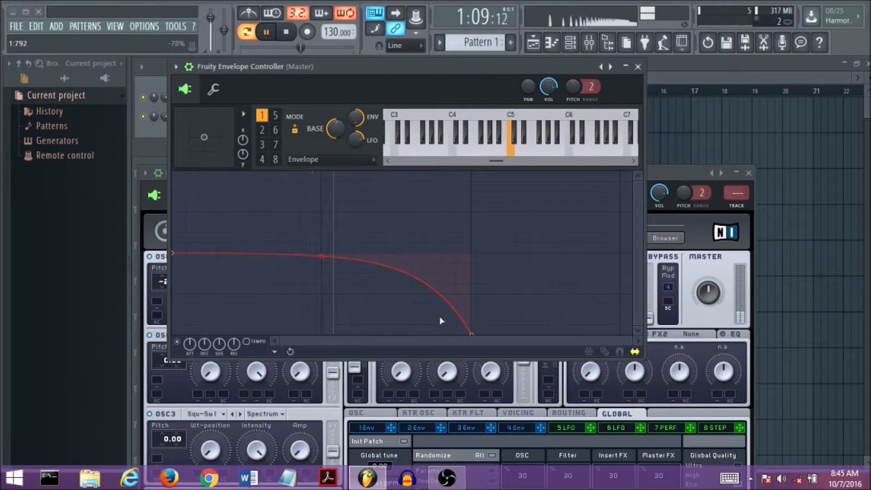
# - Bring Massive forward and lower OSC1's Wt-position to about 0.36 while the pattern plays
pyautogui.click(157, 291)
pyautogui.moveTo(213, 290); pyautogui.dragTo(269, 305)
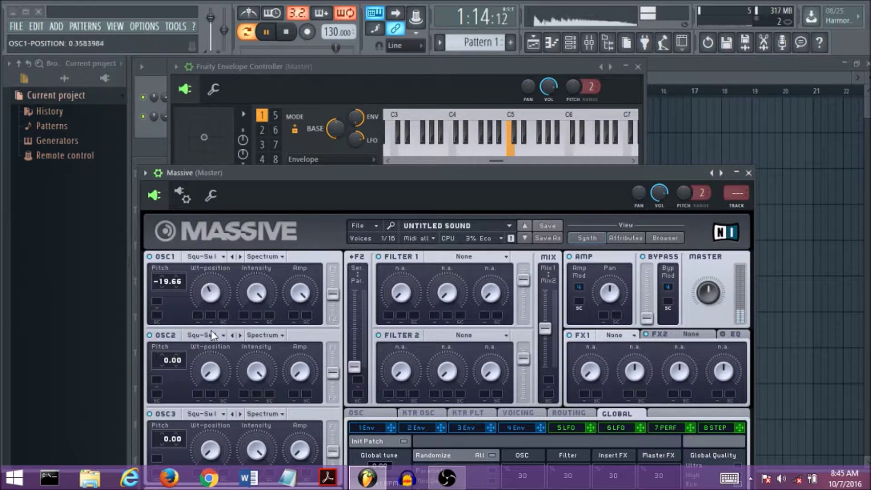
# - Stop playback, close both plugin windows and delete the Massive and Fruity Envelope Controller channels
pyautogui.click(289, 34)
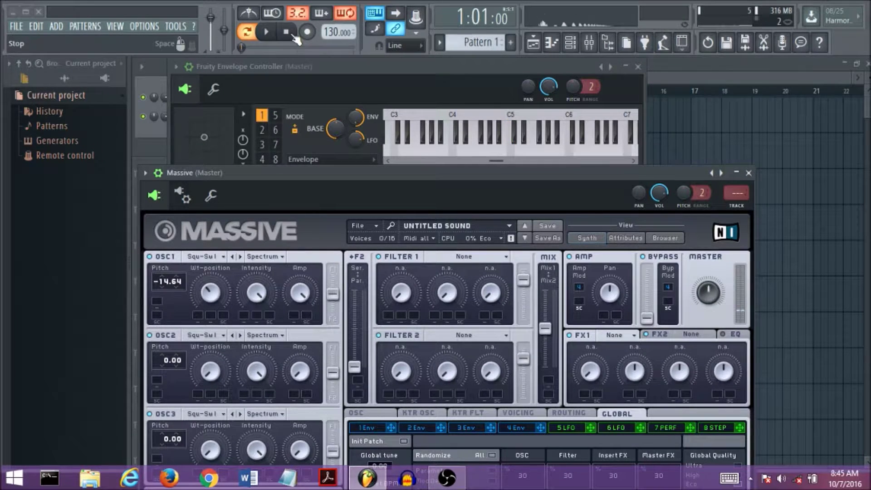
pyautogui.click(748, 172)
pyautogui.click(638, 66)
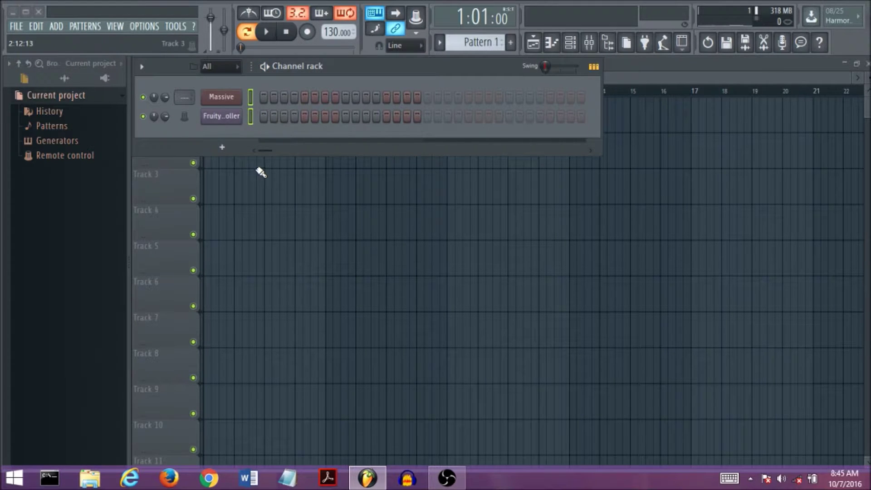
pyautogui.hotkey('alt', 'Delete')
pyautogui.press('Return')
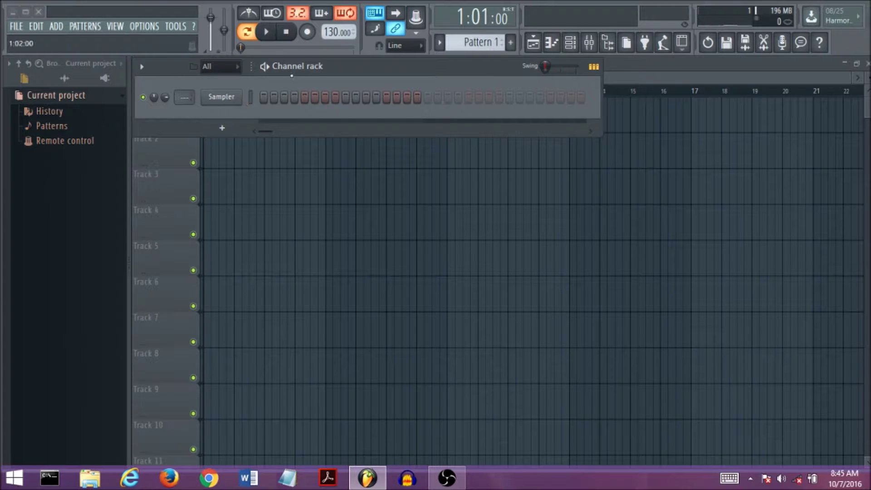
# - Replace the Sampler channel with 3x Osc and set oscillator 1 to the rounded saw waveform
pyautogui.rightClick(237, 103)
pyautogui.moveTo(279, 194)
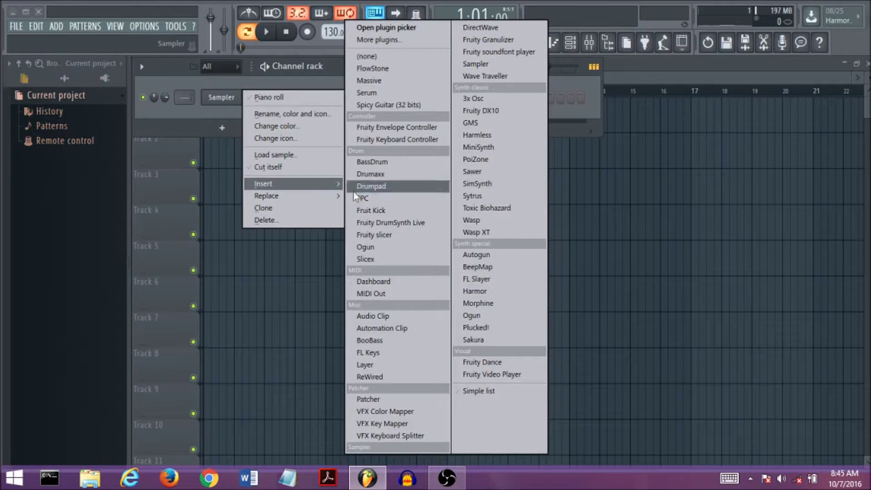
pyautogui.click(490, 97)
pyautogui.moveTo(293, 183); pyautogui.dragTo(342, 65)
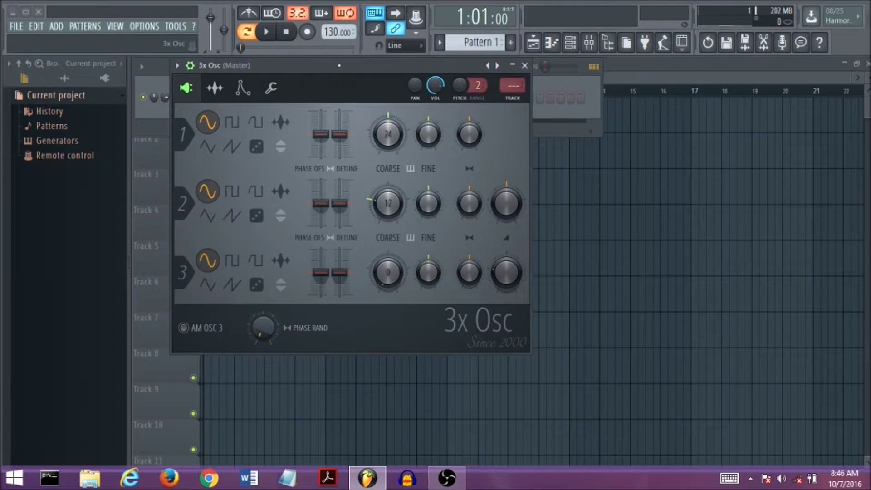
pyautogui.click(255, 121)
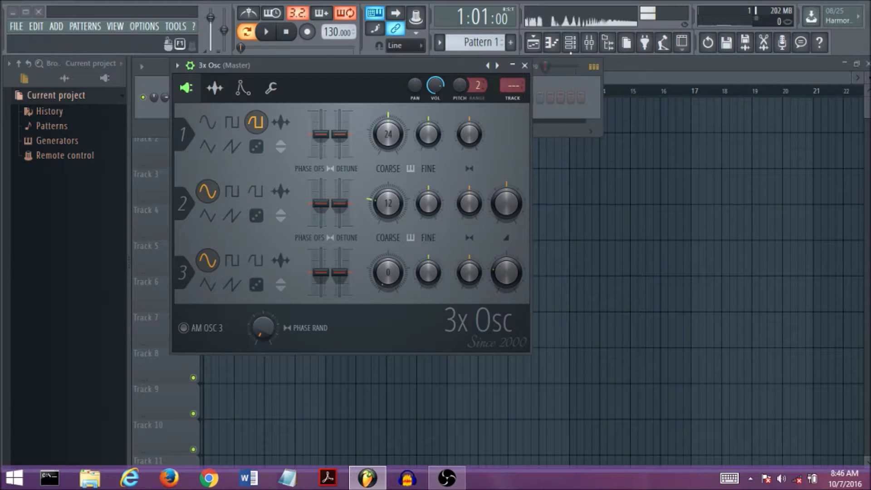
# - Route the 3x Osc channel to mixer track 1 and load Gross Beat in that track's first effect slot
pyautogui.click(589, 41)
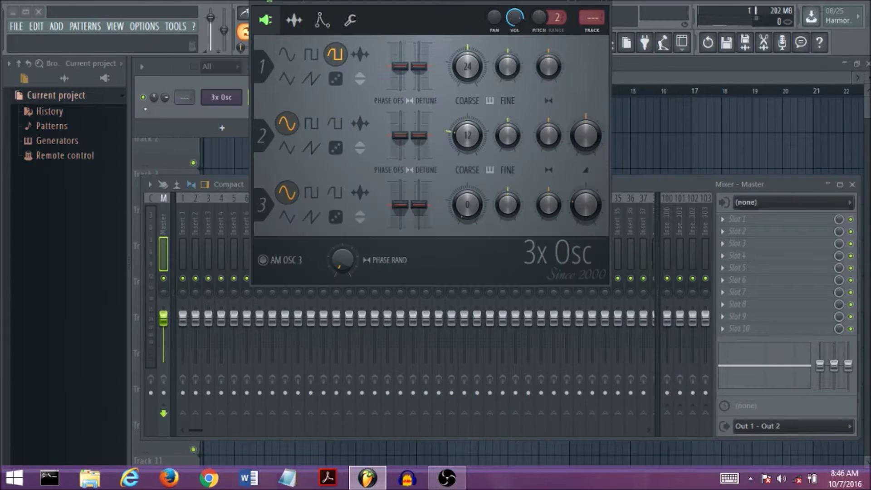
pyautogui.click(177, 98)
pyautogui.scroll(1, 184, 97)
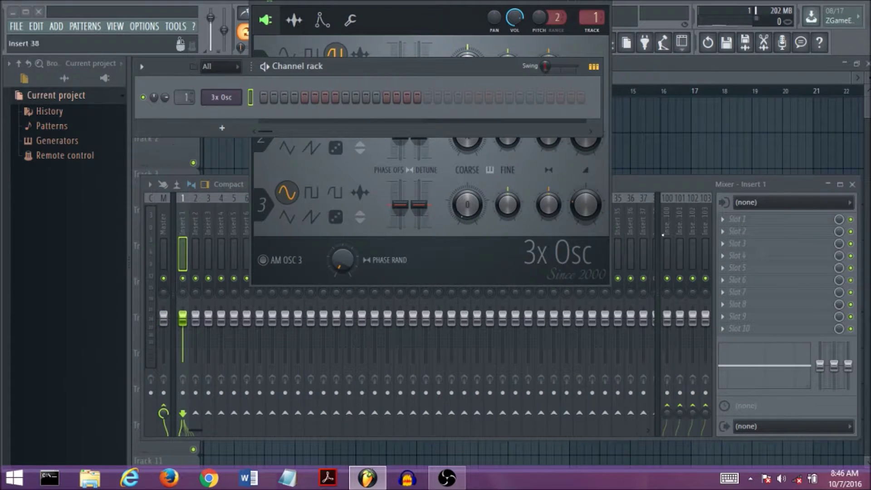
pyautogui.click(723, 219)
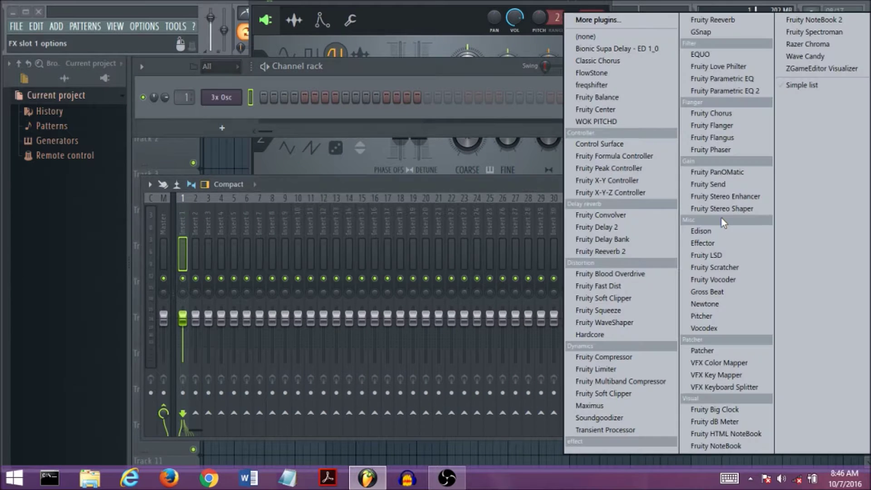
pyautogui.click(755, 295)
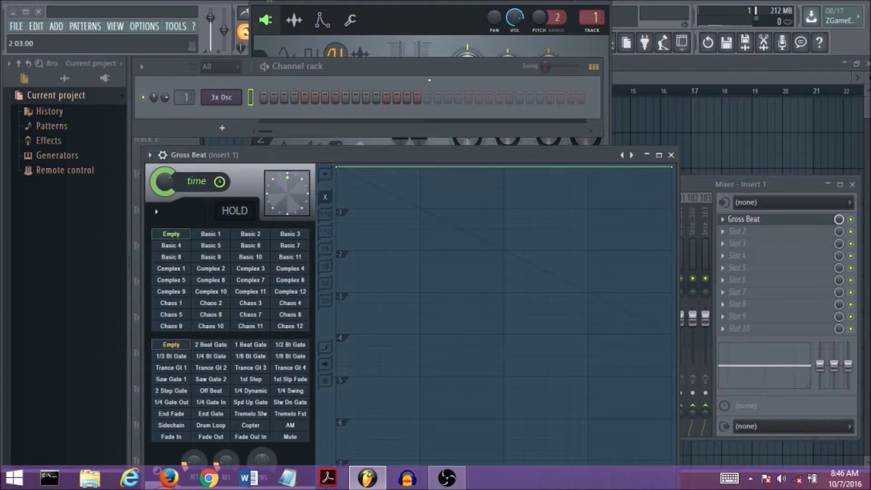
# - Enable 3x Osc's first step and, during playback, bend the end of Gross Beat's time envelope down with a Single curve
pyautogui.press('F6')
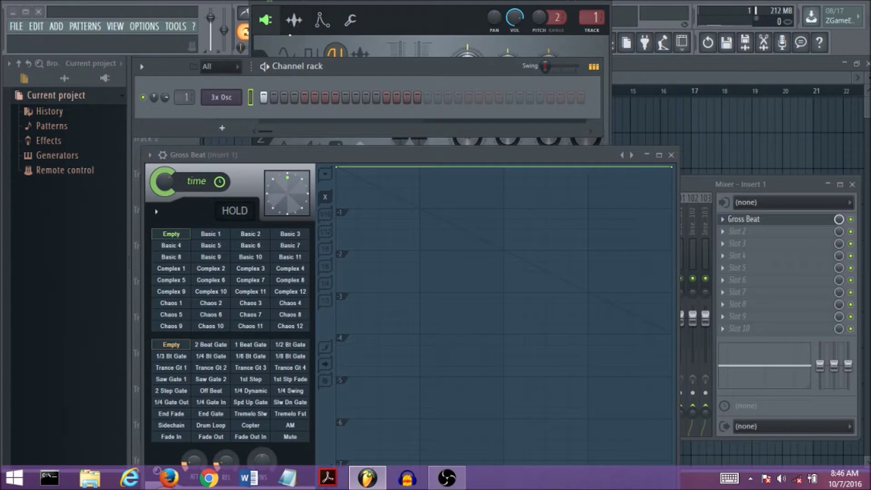
pyautogui.press('space')
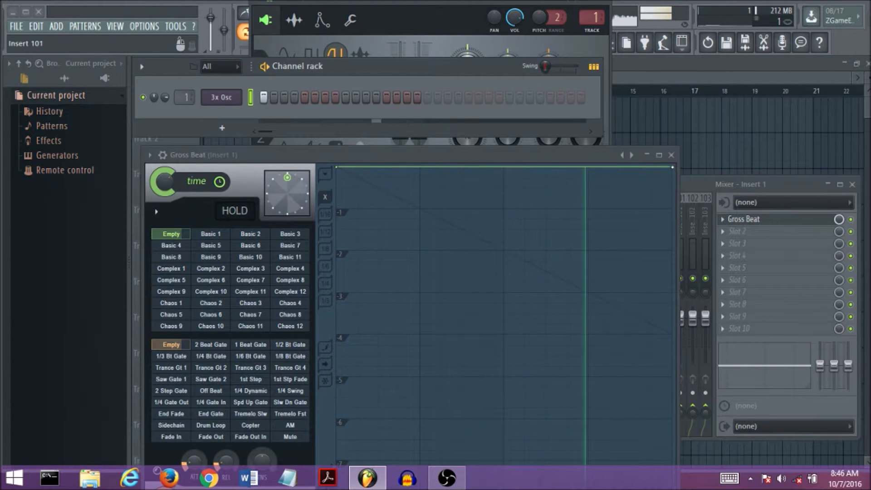
pyautogui.rightClick(674, 168)
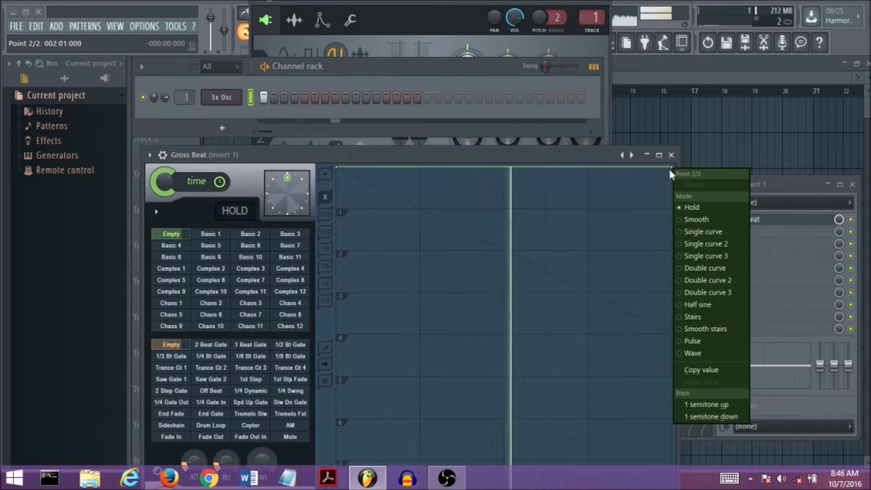
pyautogui.click(711, 232)
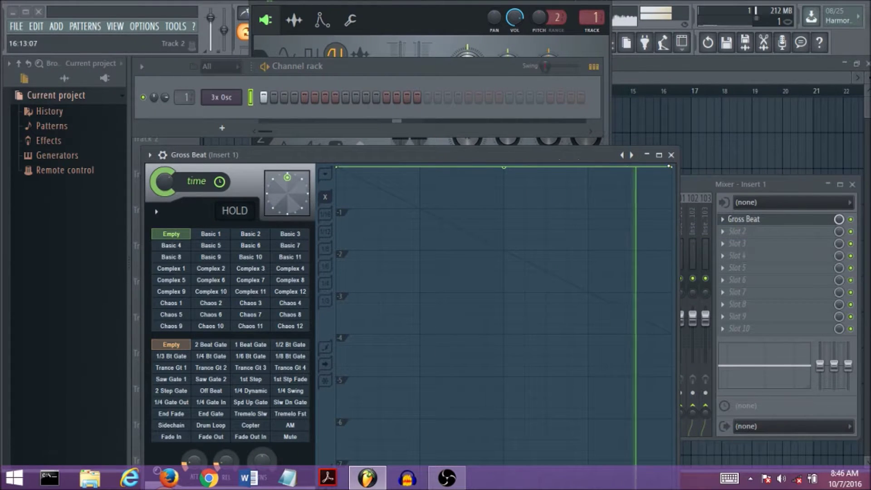
pyautogui.moveTo(504, 168)
pyautogui.mouseDown()
pyautogui.moveTo(504, 181)
pyautogui.moveTo(505, 167)
pyautogui.mouseUp()
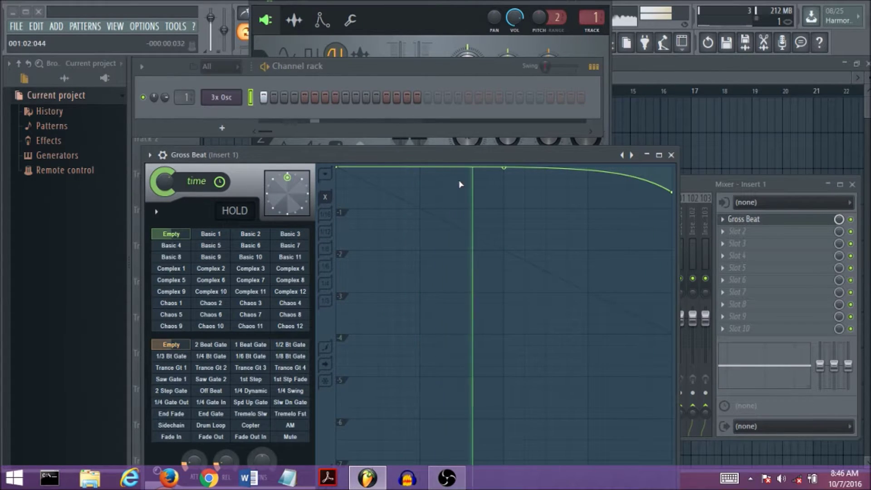
pyautogui.click(672, 155)
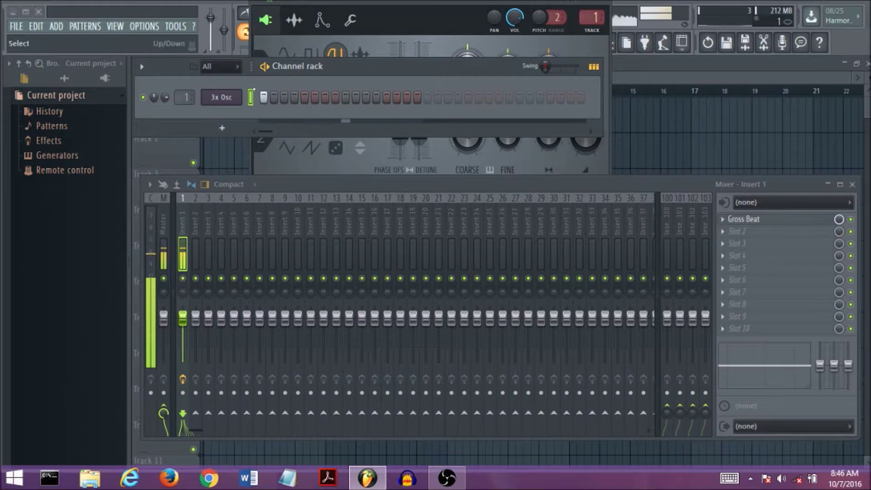
pyautogui.press('space')
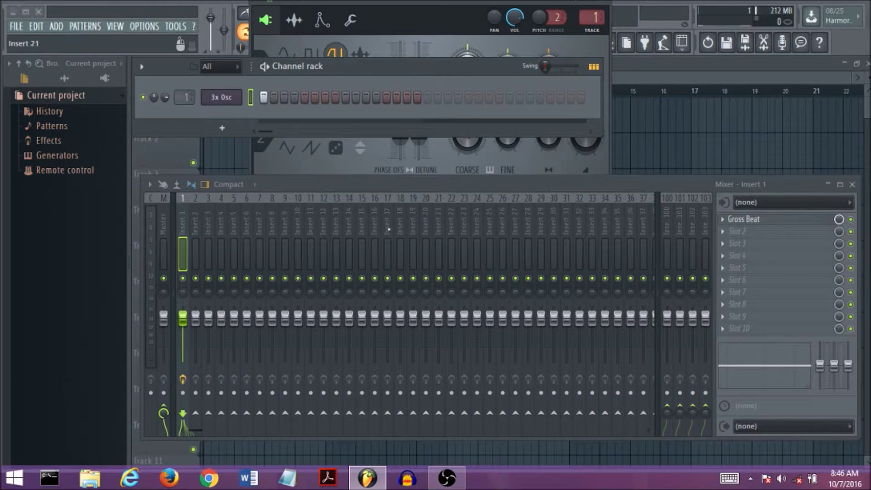
# - Load dblue.TapeStop from the plugin database into the first effect slot of Insert 1, replacing Gross Beat
pyautogui.click(105, 79)
pyautogui.moveTo(106, 151); pyautogui.dragTo(749, 221)
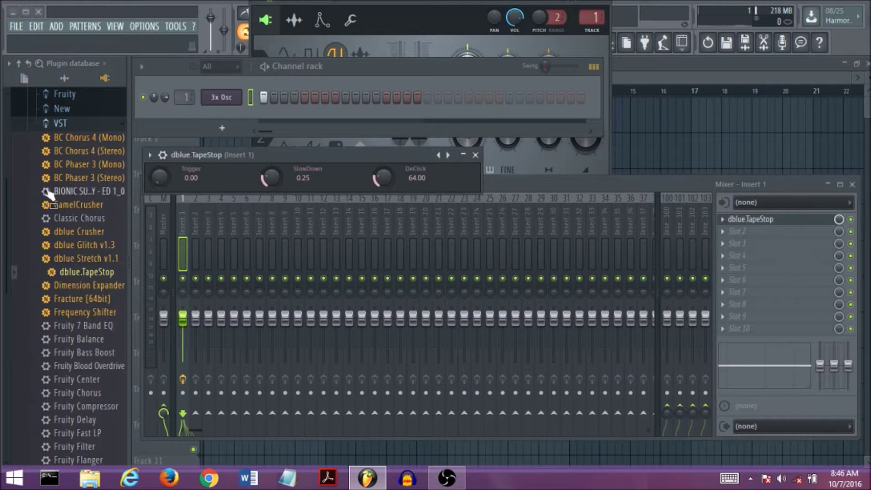
pyautogui.click(83, 245)
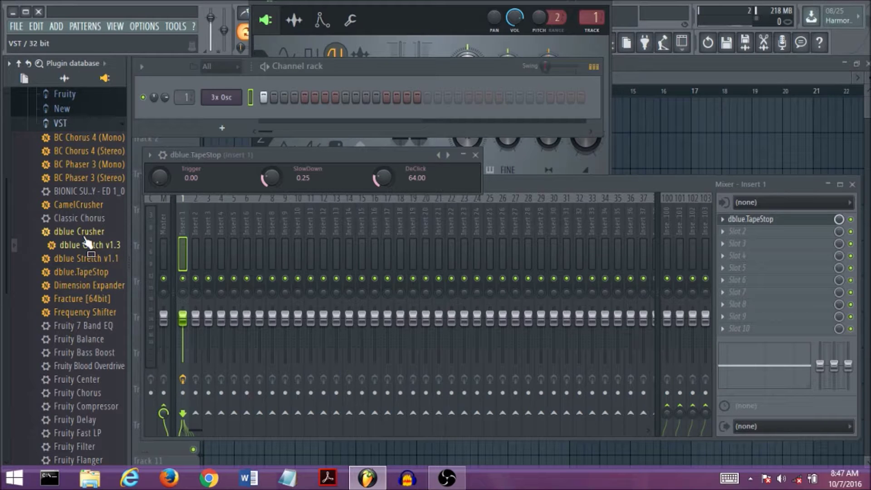
# - Set TapeStop's SlowDown to 0.10 and Trigger to 0.53, and create an automation clip for Trigger
pyautogui.moveTo(271, 177); pyautogui.dragTo(270, 182)
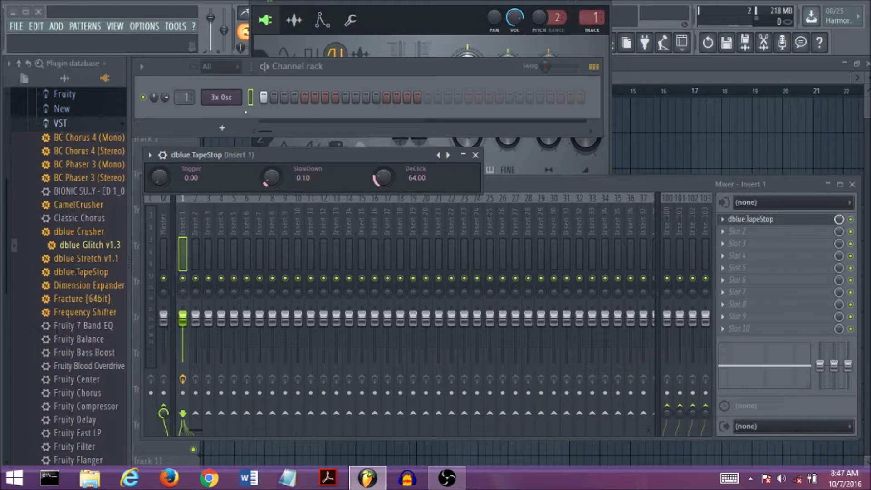
pyautogui.moveTo(160, 177); pyautogui.dragTo(159, 138)
pyautogui.click(221, 97)
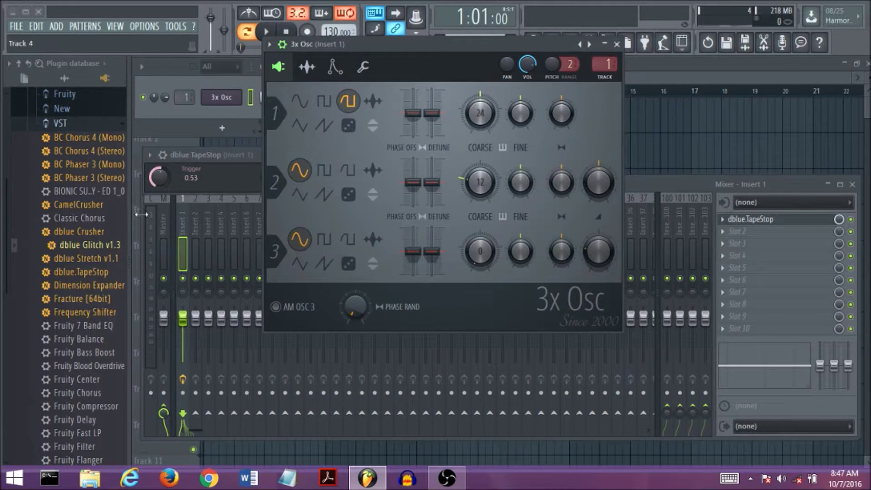
pyautogui.rightClick(158, 177)
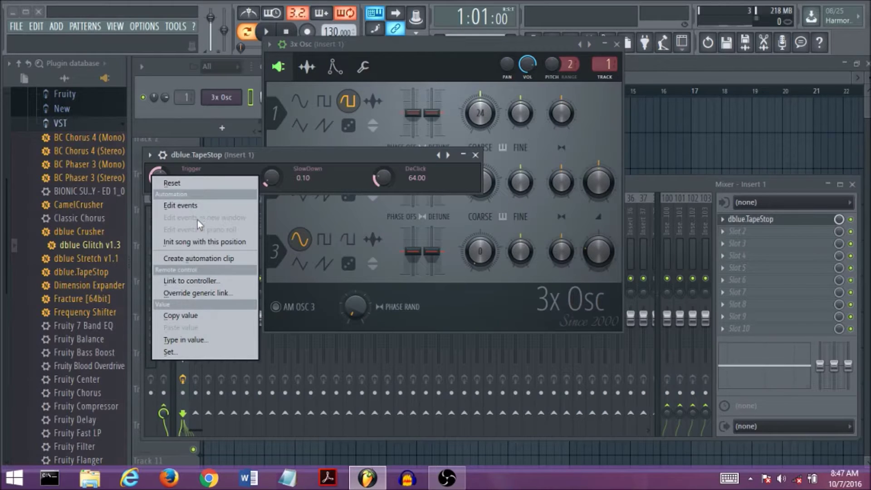
pyautogui.click(200, 259)
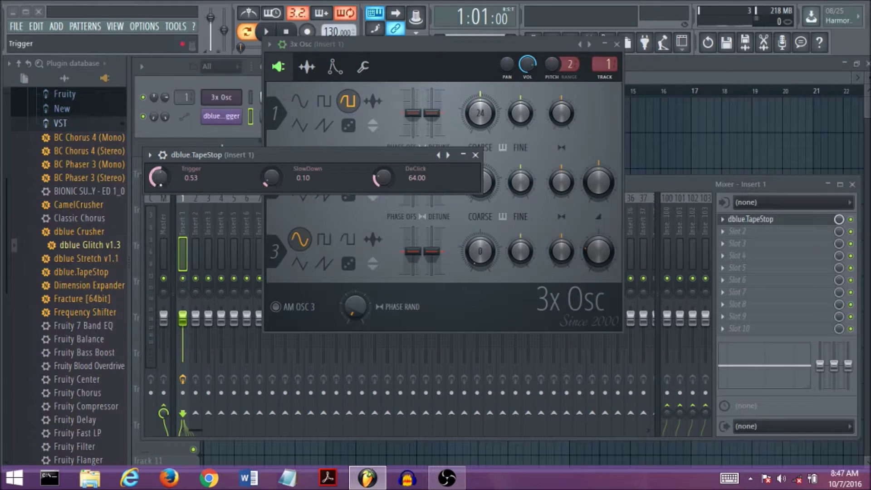
pyautogui.click(616, 44)
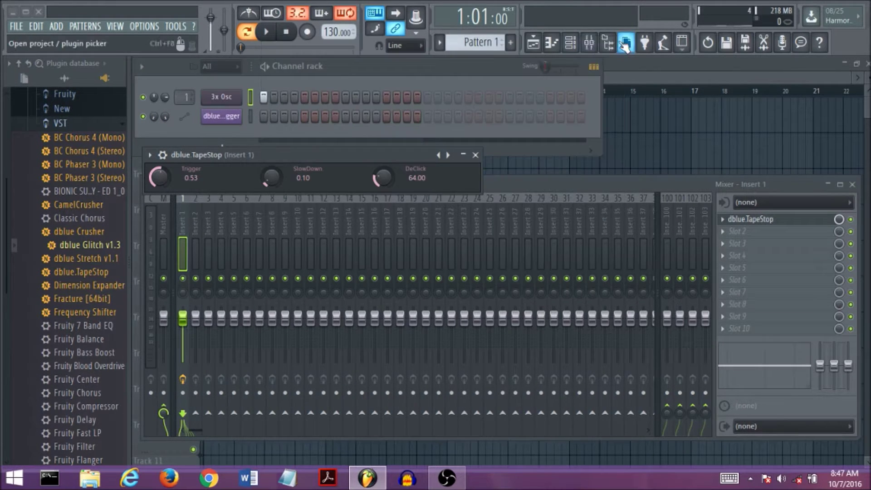
# - Open the 3x Osc channel's piano roll and place a single long note at the start of the pattern
pyautogui.rightClick(238, 106)
pyautogui.click(274, 97)
pyautogui.click(124, 203)
pyautogui.moveTo(119, 192); pyautogui.dragTo(33, 93)
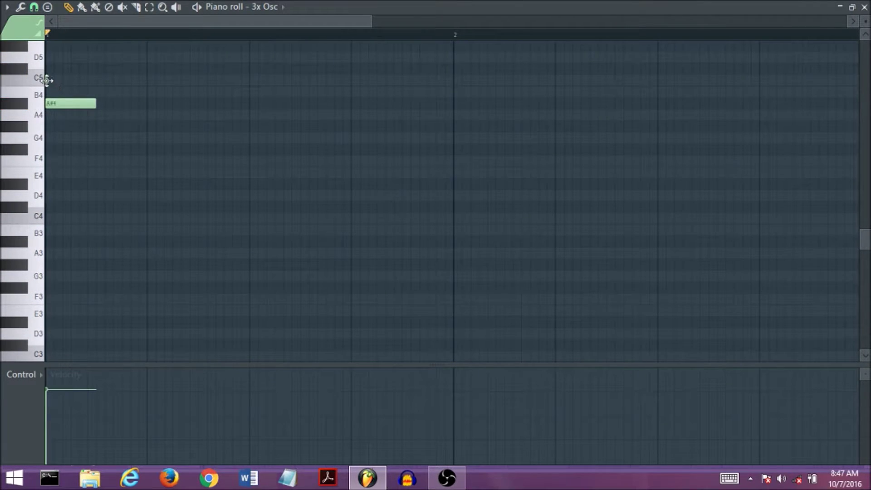
pyautogui.moveTo(87, 100); pyautogui.dragTo(70, 70)
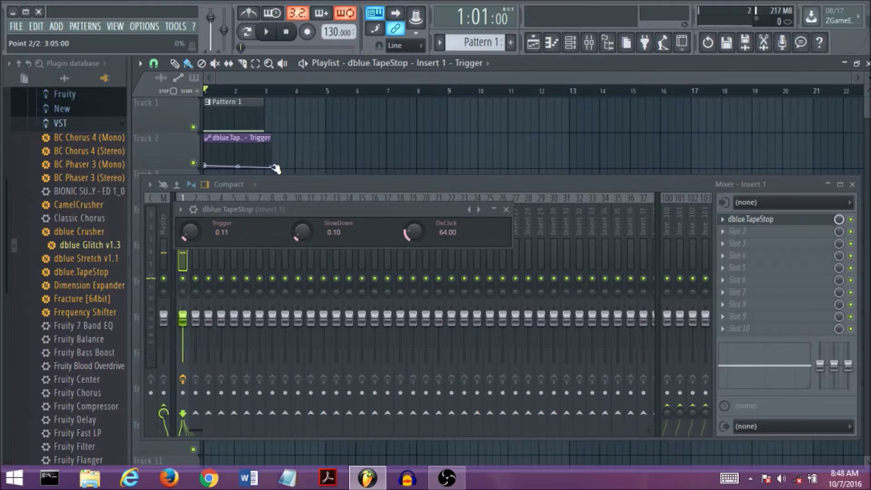
# - Move the Trigger automation clip's last point to the start of bar 3 at 95% and audition the song
pyautogui.moveTo(276, 169); pyautogui.dragTo(264, 144)
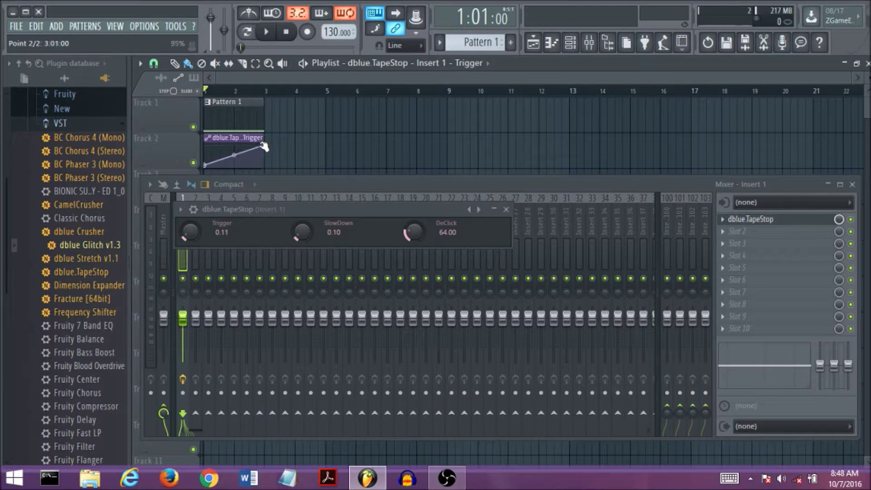
pyautogui.click(266, 36)
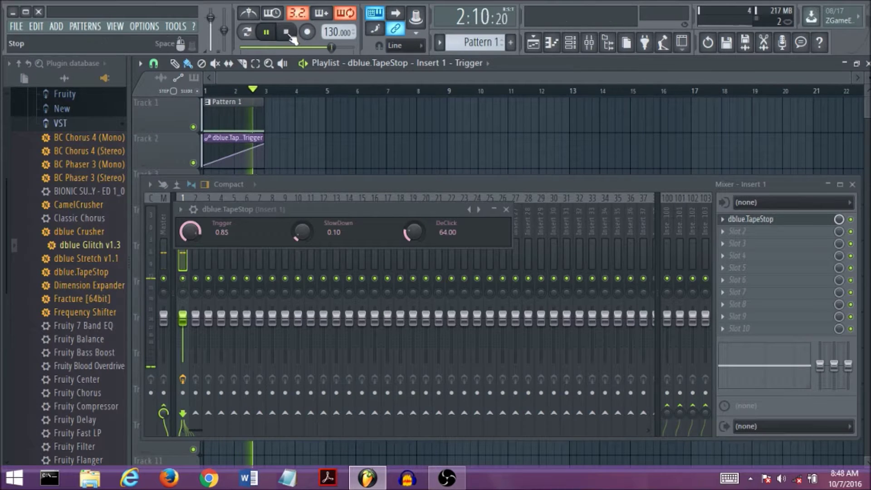
pyautogui.click(286, 31)
# - Flatten the Trigger automation from about 37% at its start to 63% at its end, and audition the song
pyautogui.moveTo(262, 151); pyautogui.dragTo(264, 153)
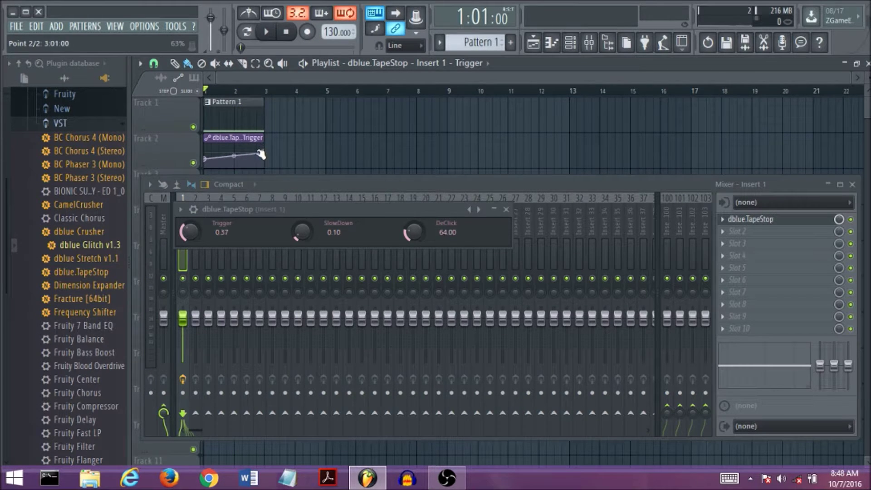
pyautogui.click(266, 32)
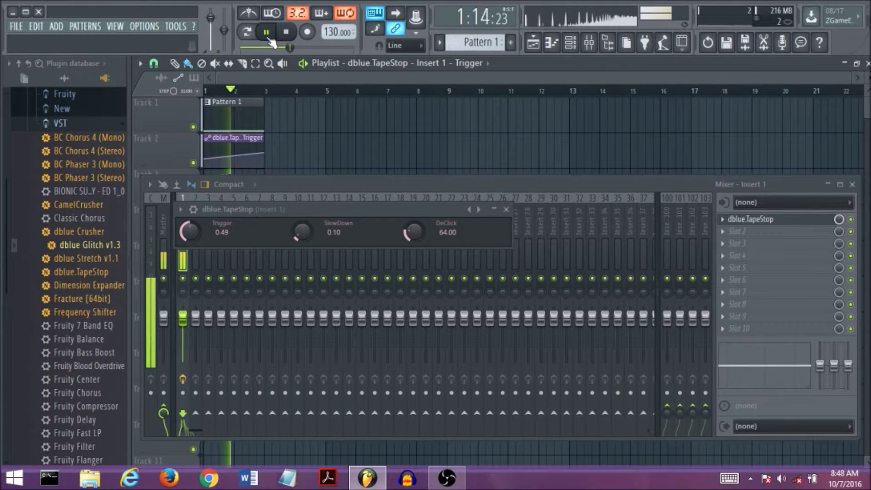
pyautogui.click(286, 33)
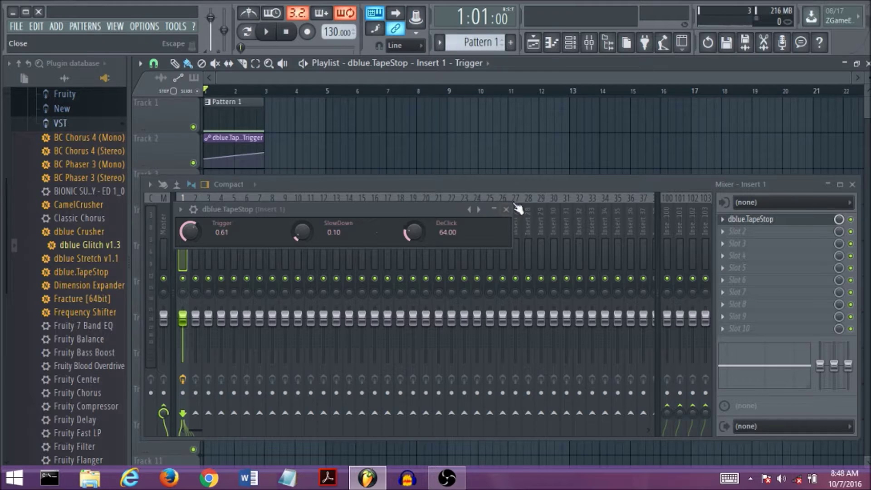
# - Close TapeStop, remove it from Insert 1's first effect slot and clear the 3x Osc and Trigger automation channels
pyautogui.click(506, 209)
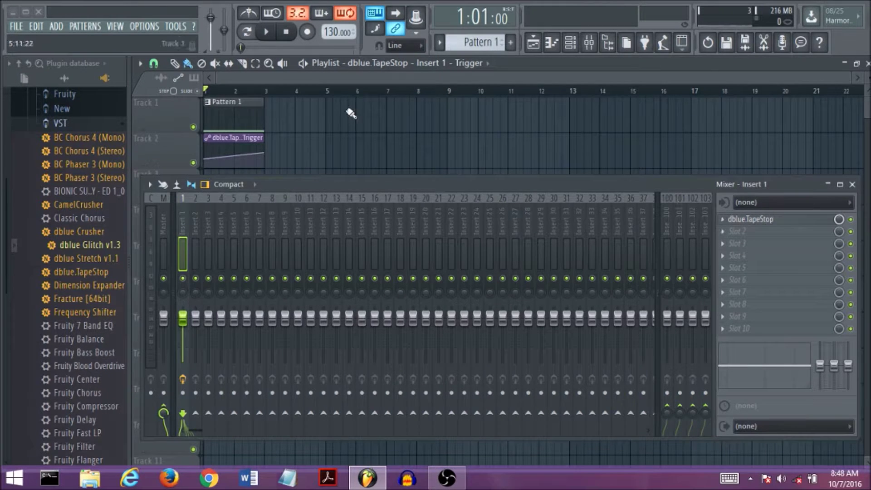
pyautogui.click(570, 42)
pyautogui.click(723, 219)
pyautogui.moveTo(731, 206)
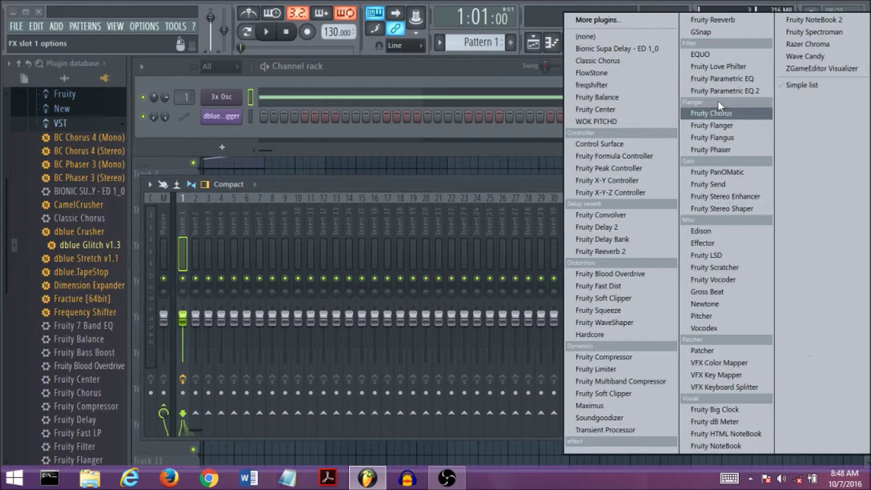
pyautogui.click(585, 34)
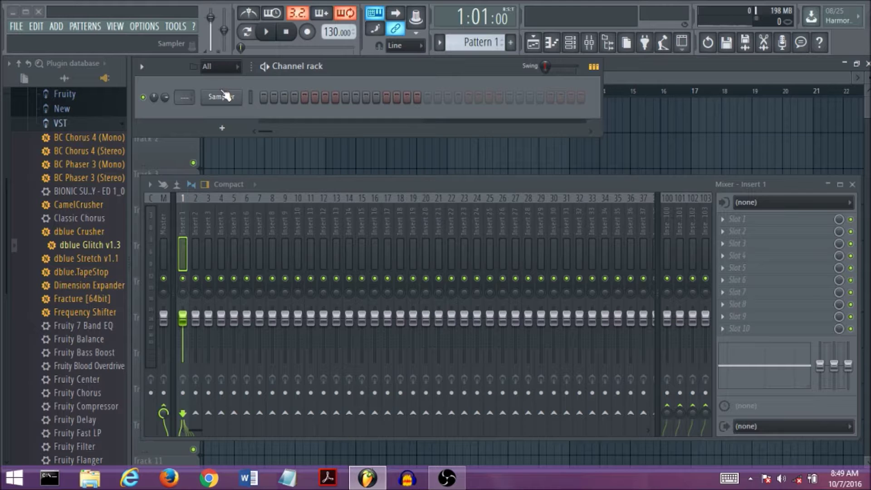
# - Replace the Sampler channel with Harmor and close the plugin's window
pyautogui.rightClick(236, 105)
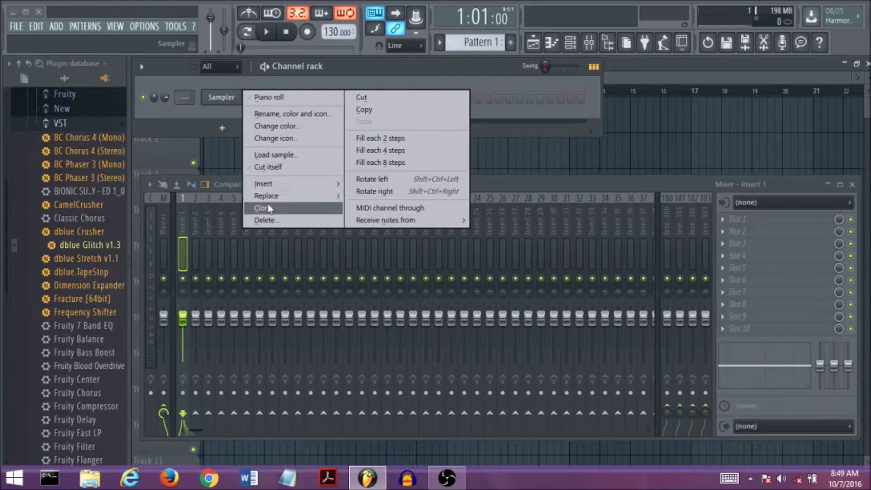
pyautogui.moveTo(272, 196)
pyautogui.click(475, 291)
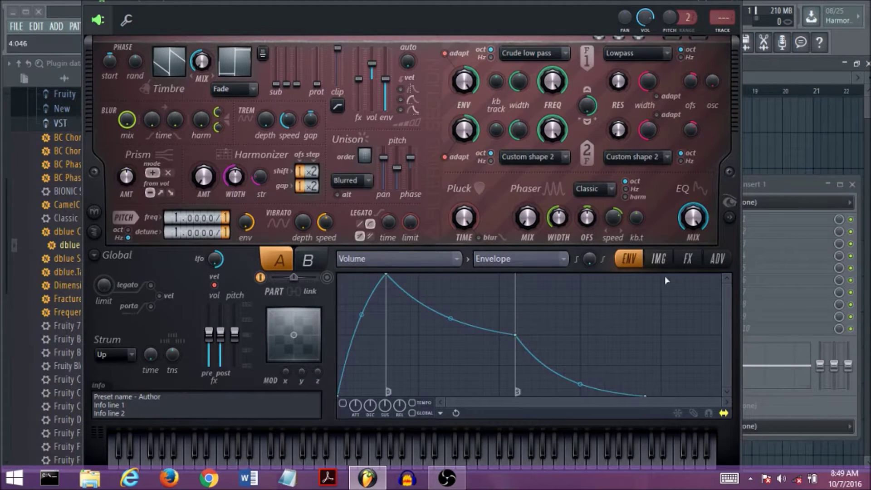
pyautogui.click(736, 5)
# - Open Harmor's piano roll and place a single two-bar C7 note at the start of the pattern
pyautogui.press('F7')
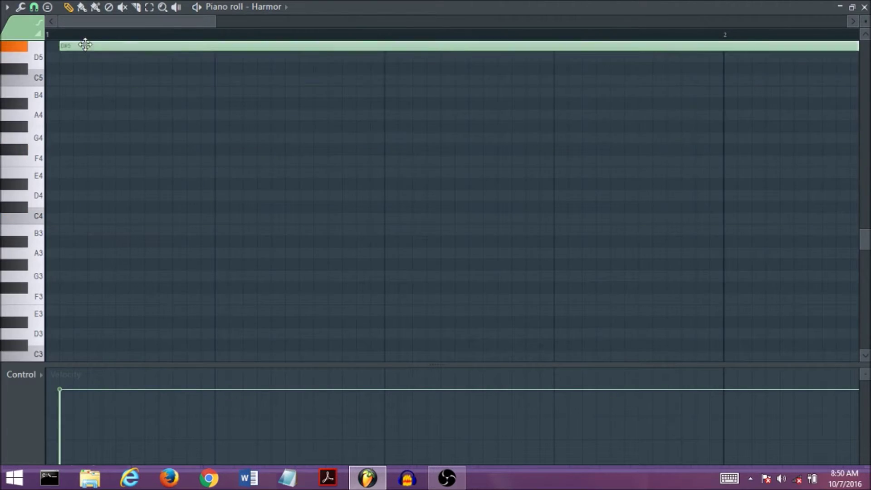
pyautogui.moveTo(408, 175); pyautogui.dragTo(408, 50)
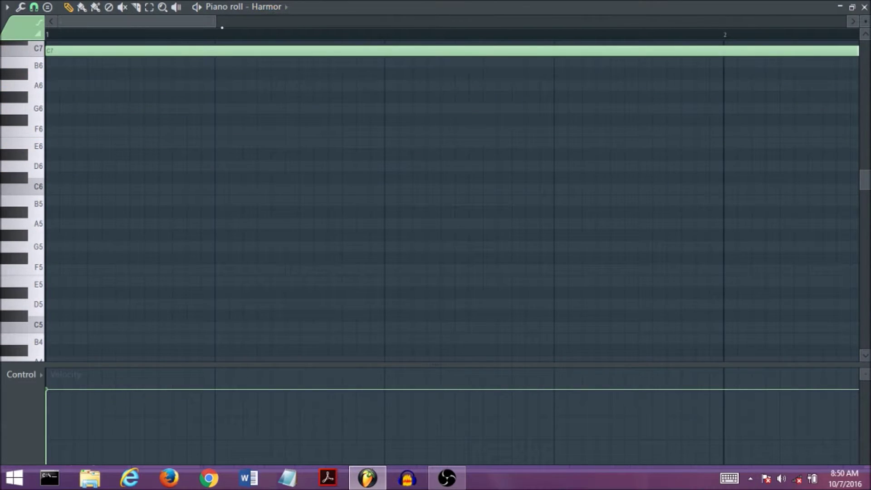
pyautogui.moveTo(224, 23); pyautogui.dragTo(866, 28)
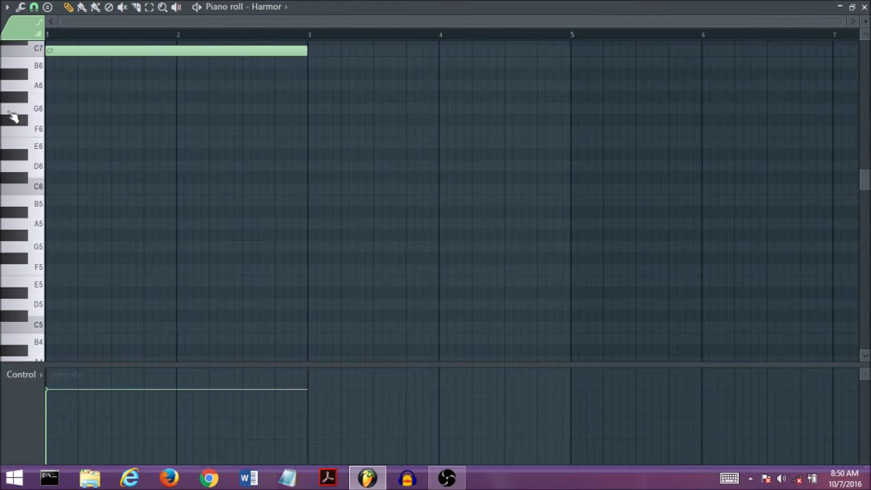
# - Add a two-bar C6 note at the start of the pattern and make it a slide note
pyautogui.moveTo(93, 188)
pyautogui.mouseDown()
pyautogui.moveTo(93, 210)
pyautogui.moveTo(93, 177)
pyautogui.moveTo(93, 189)
pyautogui.mouseUp()
pyautogui.doubleClick(97, 186)
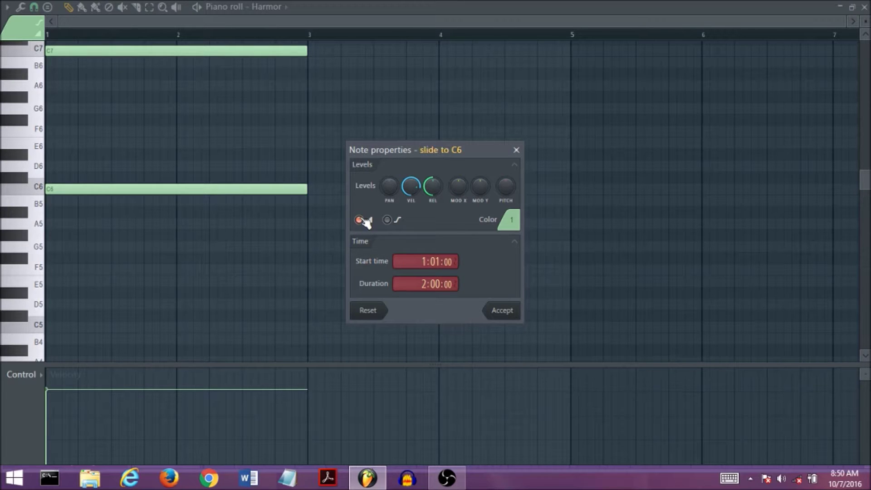
pyautogui.click(499, 311)
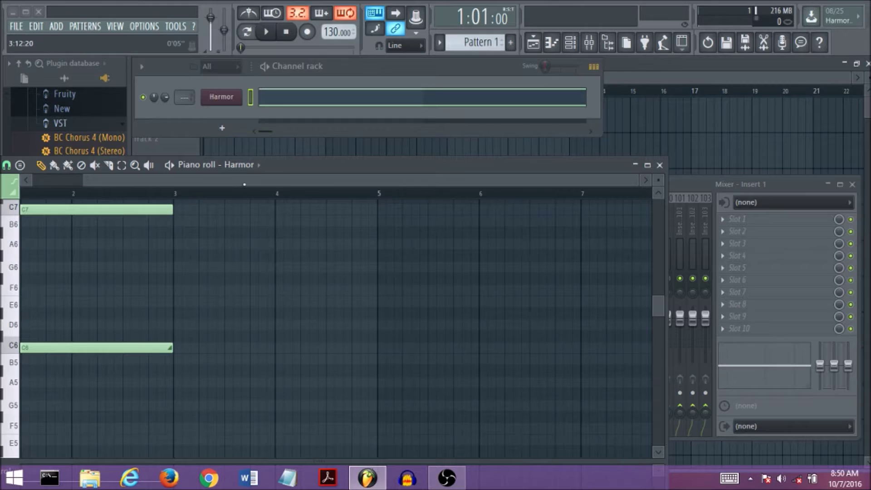
# - Reposition the piano roll clear of the transport, switch playback to pattern mode and audition the slide
pyautogui.click(242, 165)
pyautogui.click(311, 179)
pyautogui.moveTo(363, 164); pyautogui.dragTo(490, 84)
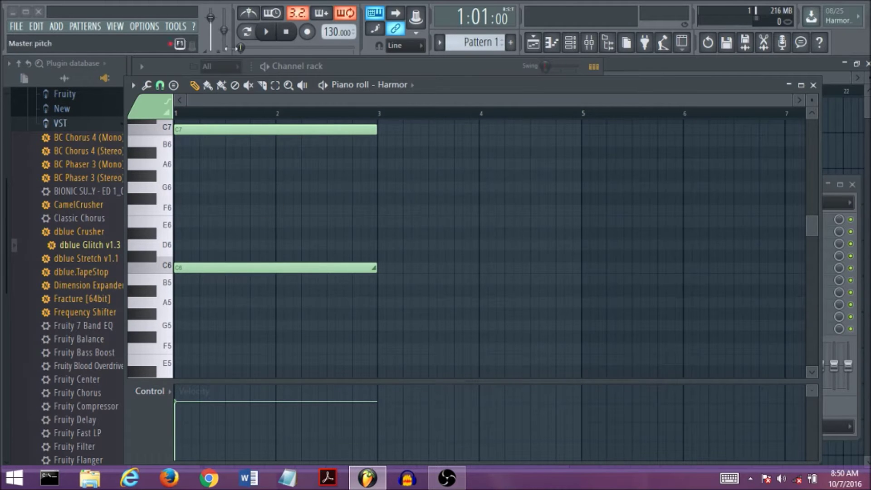
pyautogui.click(247, 33)
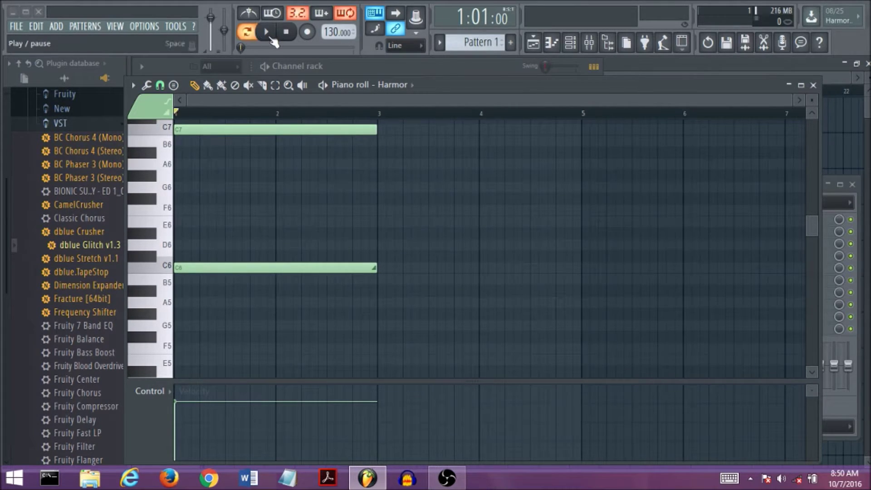
pyautogui.click(267, 32)
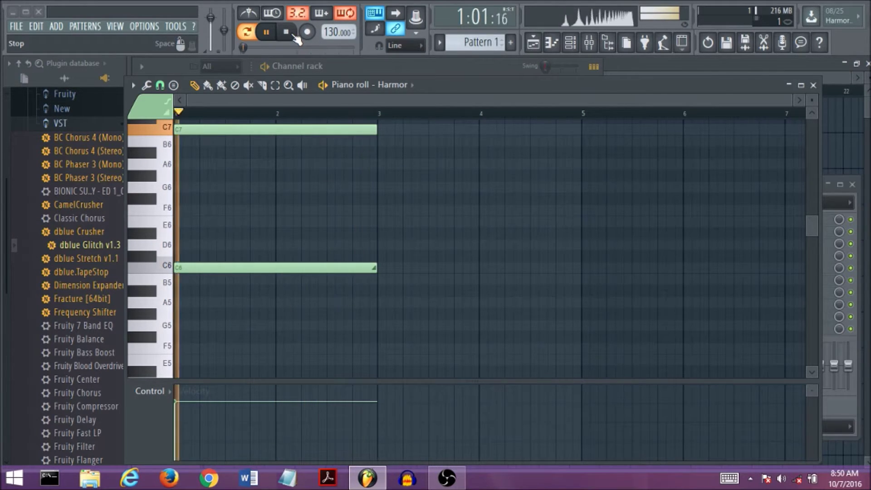
pyautogui.click(292, 37)
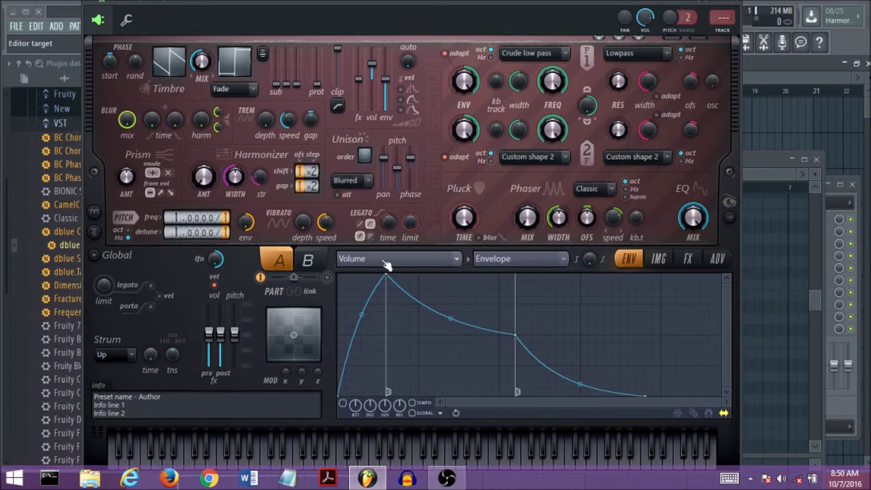
# - Lower the end point of Harmor's pitch velocity mapping into a falling line and audition the pattern
pyautogui.click(455, 264)
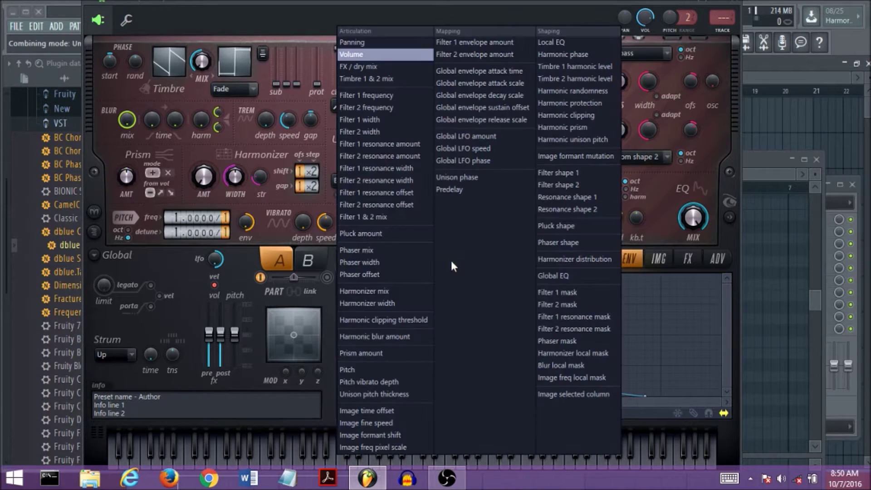
pyautogui.click(367, 372)
pyautogui.click(563, 260)
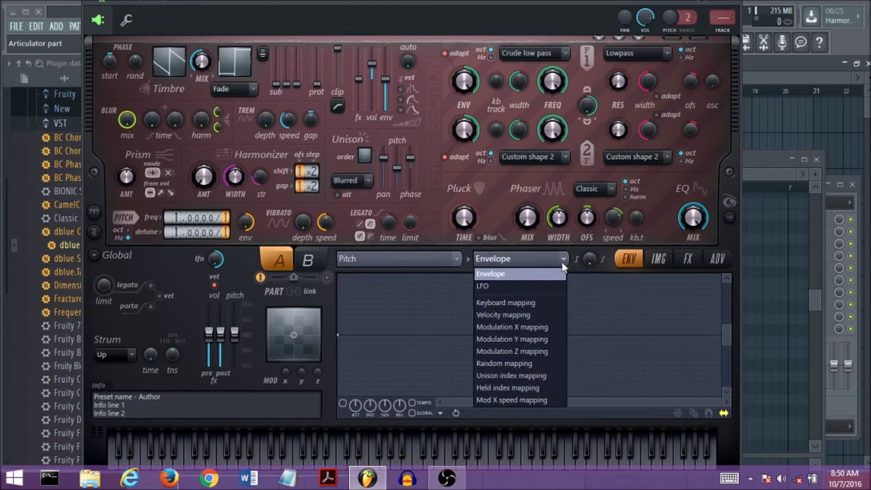
pyautogui.click(517, 315)
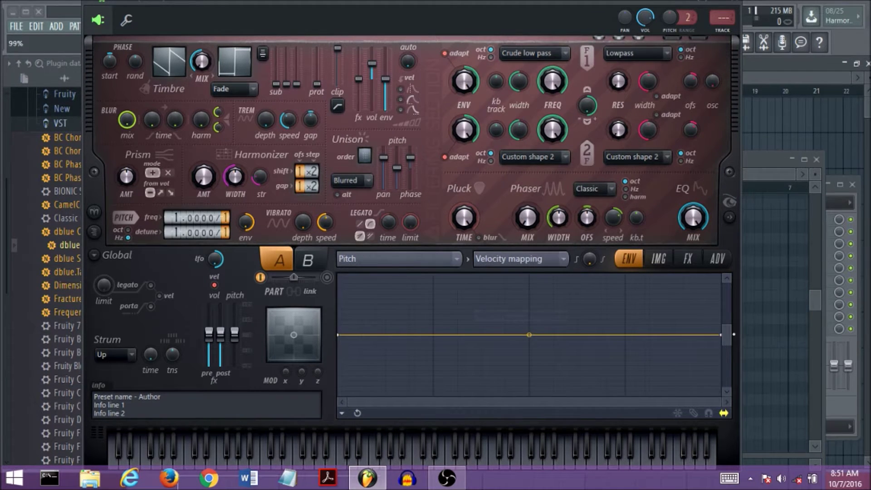
pyautogui.moveTo(724, 328); pyautogui.dragTo(722, 369)
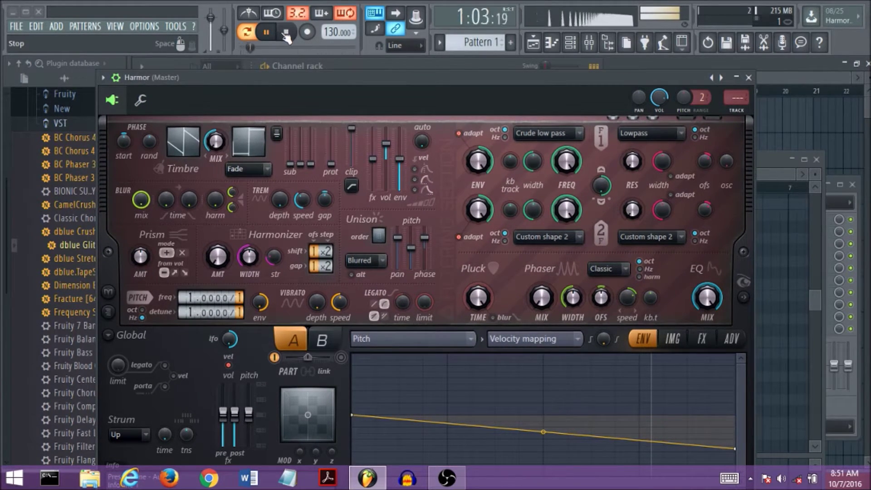
pyautogui.click(284, 33)
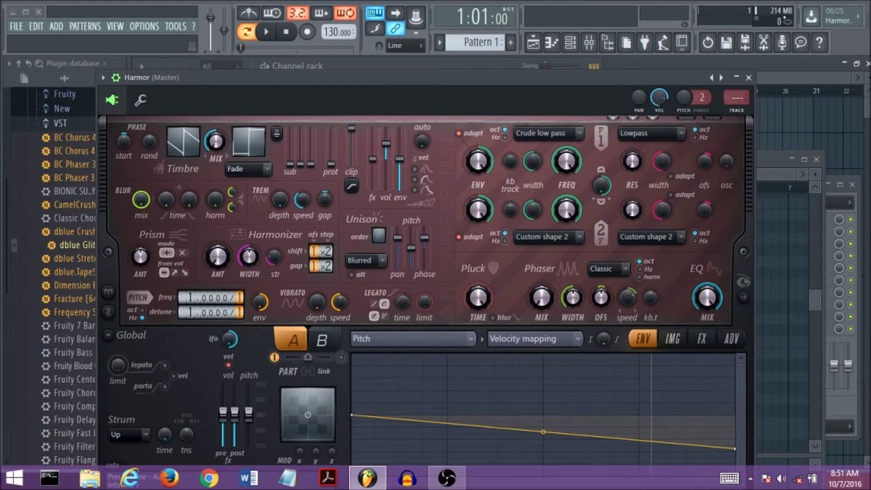
# - Close Harmor, replace its channel with 3x Osc and close the new plugin's window
pyautogui.click(749, 77)
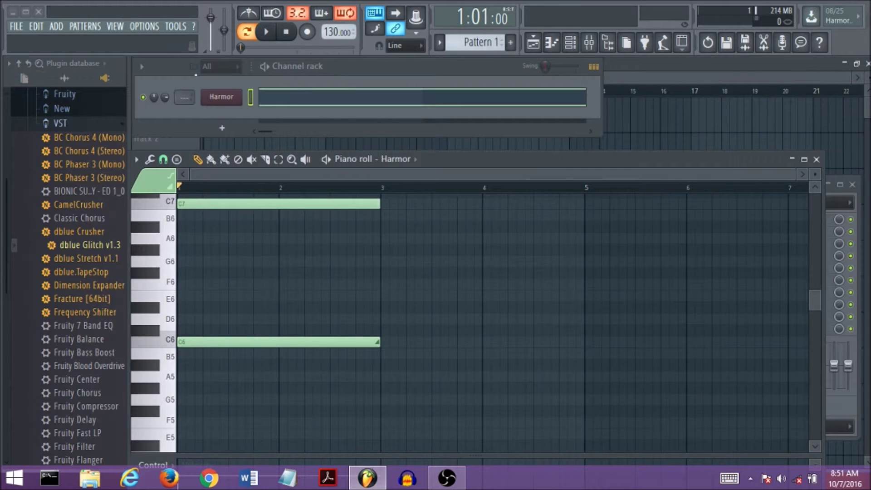
pyautogui.click(219, 98)
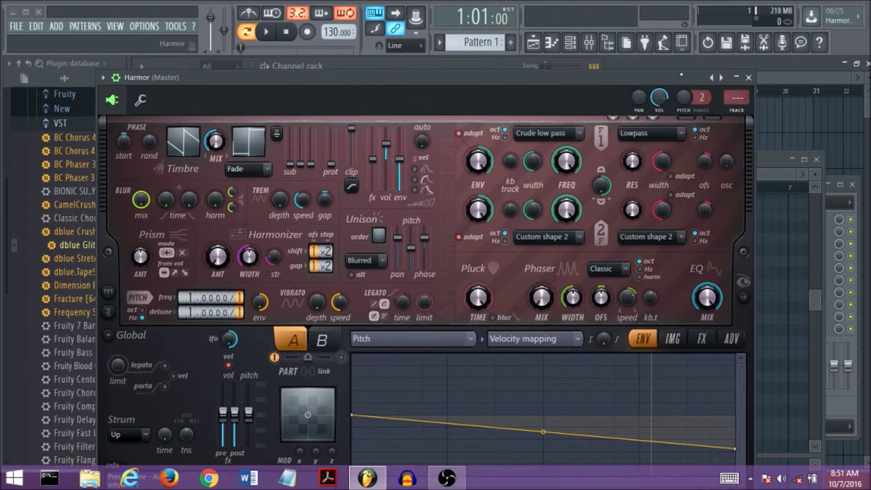
pyautogui.click(748, 77)
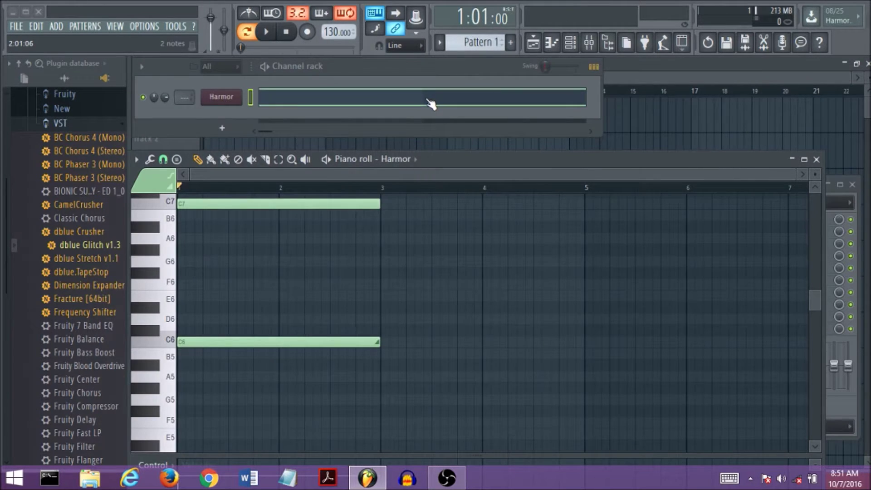
pyautogui.rightClick(214, 95)
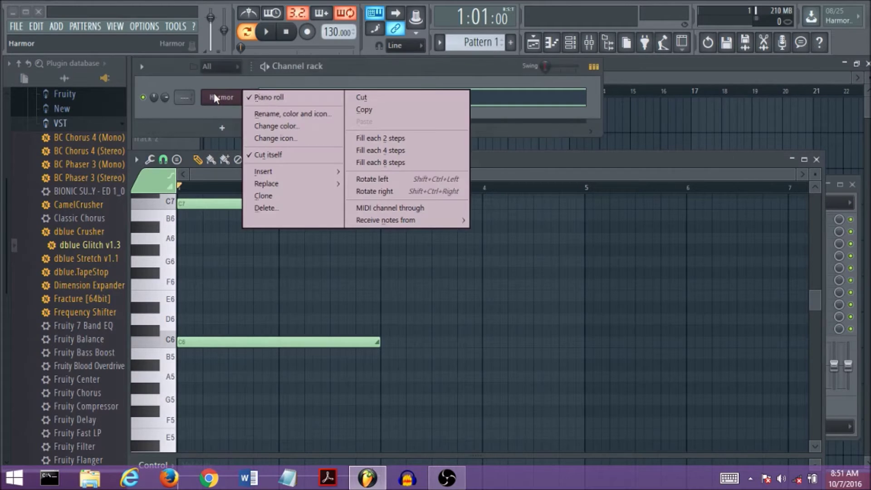
pyautogui.moveTo(312, 183)
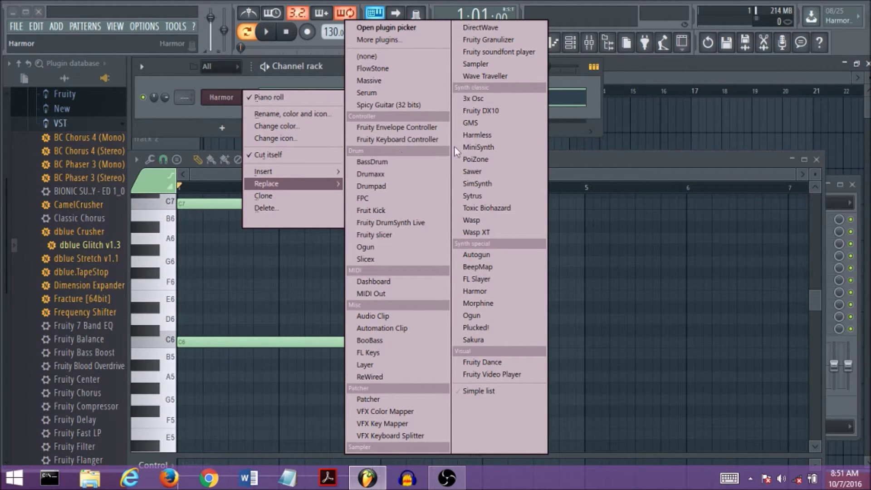
pyautogui.click(473, 98)
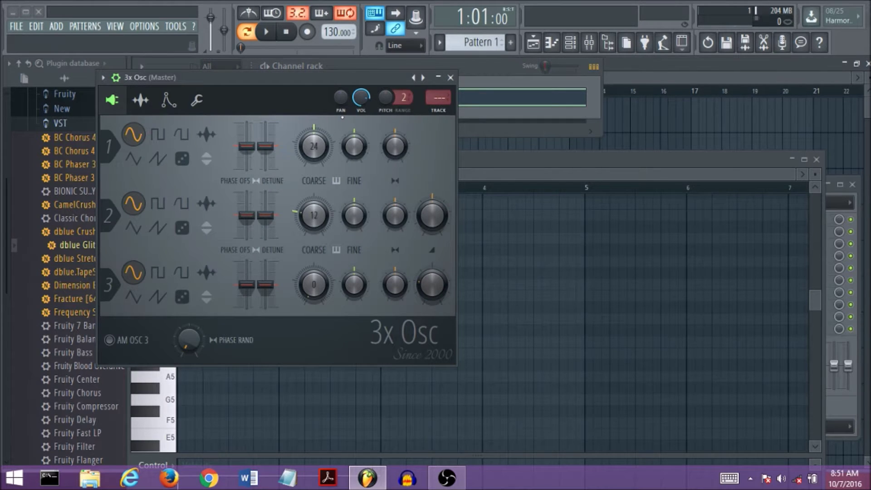
pyautogui.click(450, 78)
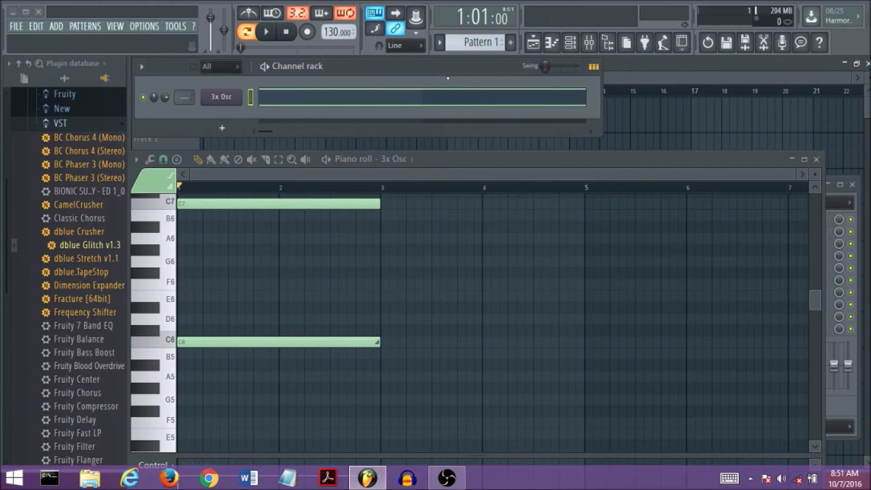
# - Audition the slide with 3x Osc, set oscillator 1 to the rounded waveform beside square and audition again
pyautogui.click(268, 32)
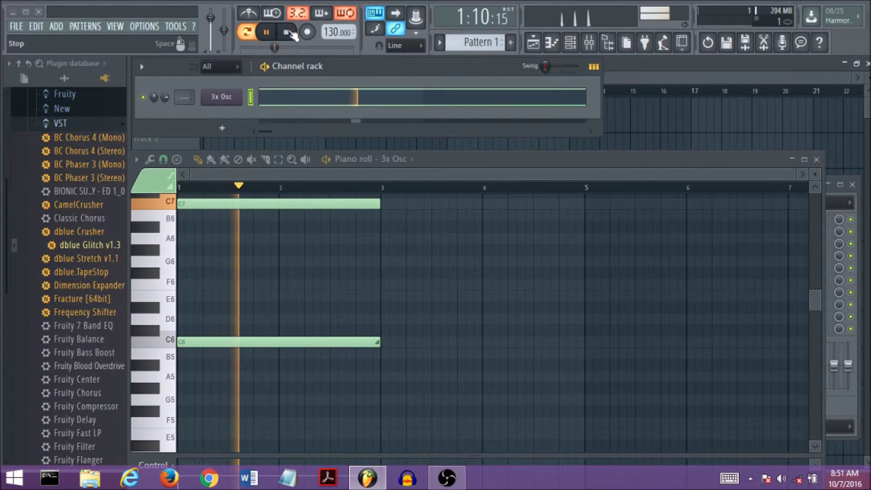
pyautogui.click(286, 32)
pyautogui.click(217, 97)
pyautogui.click(158, 134)
pyautogui.click(181, 135)
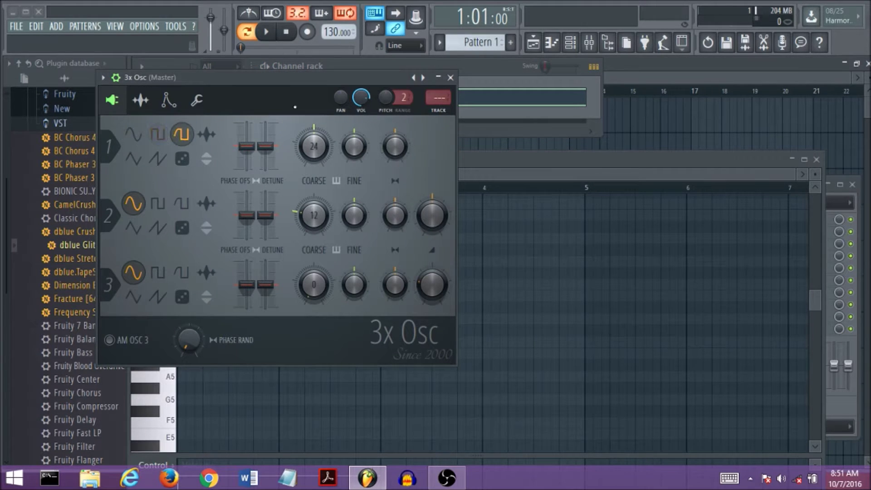
pyautogui.click(449, 78)
pyautogui.click(266, 32)
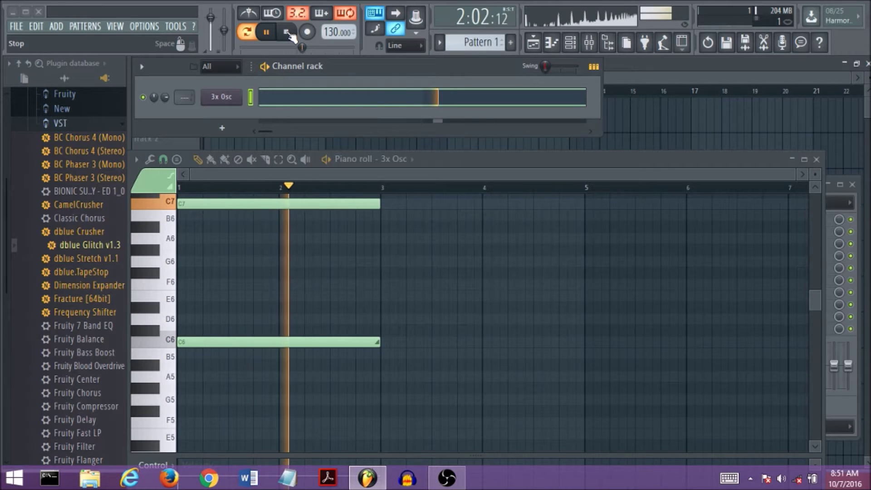
# - Add a Fruity Envelope Controller channel and move its window clear of the channel rack
pyautogui.click(222, 128)
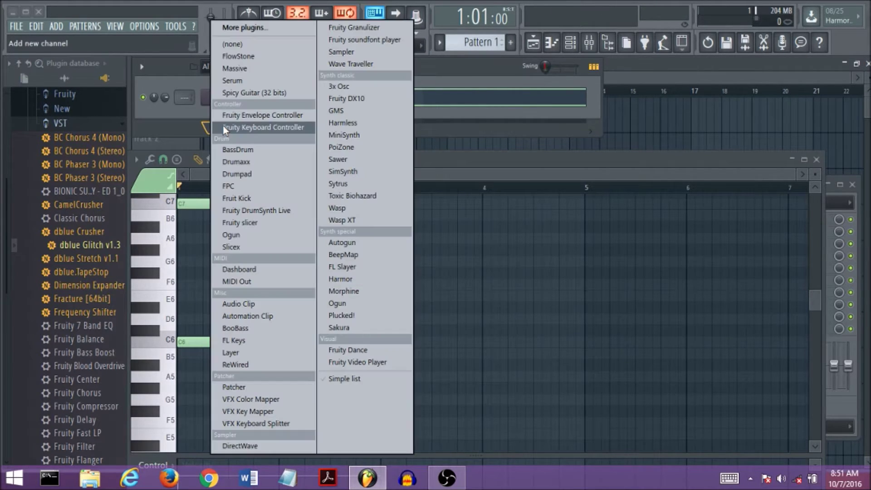
pyautogui.click(259, 116)
pyautogui.moveTo(270, 99); pyautogui.dragTo(443, 176)
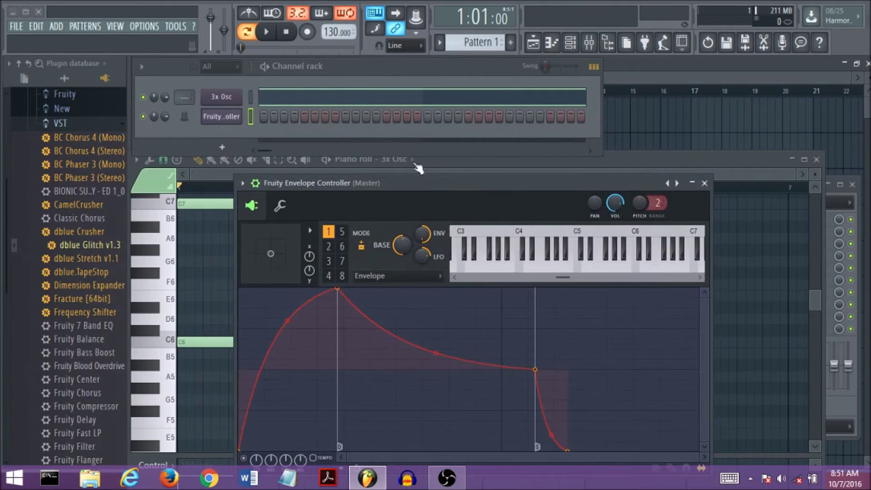
# - Set 3x Osc's pitch range to 8 semitones and link its channel pitch to Fruity Envelope Controller - Articulator 1
pyautogui.click(240, 98)
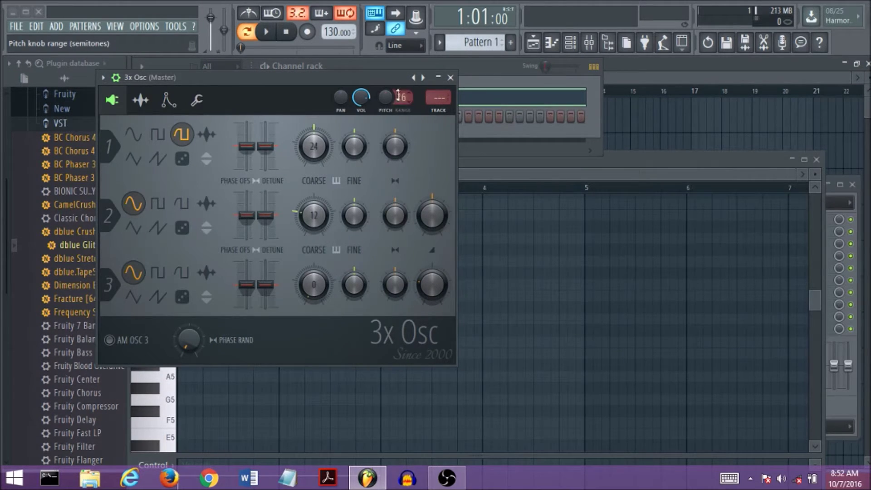
pyautogui.moveTo(397, 94); pyautogui.dragTo(395, 108)
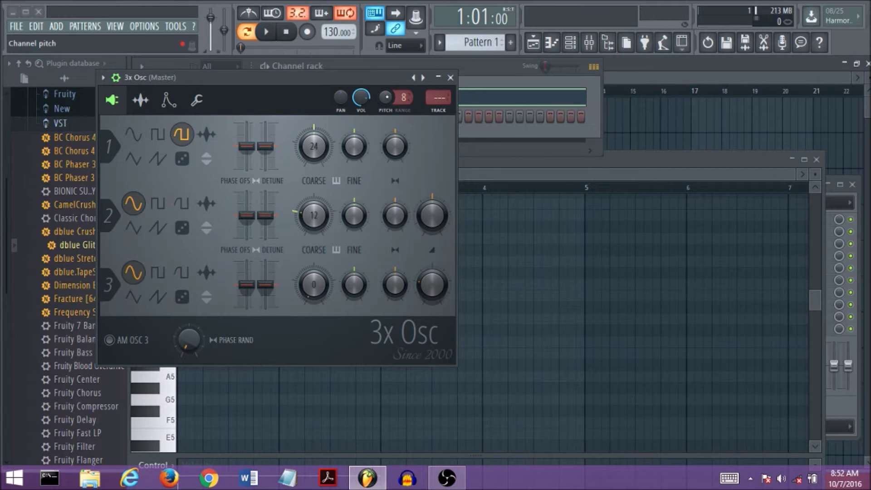
pyautogui.rightClick(387, 97)
pyautogui.click(429, 203)
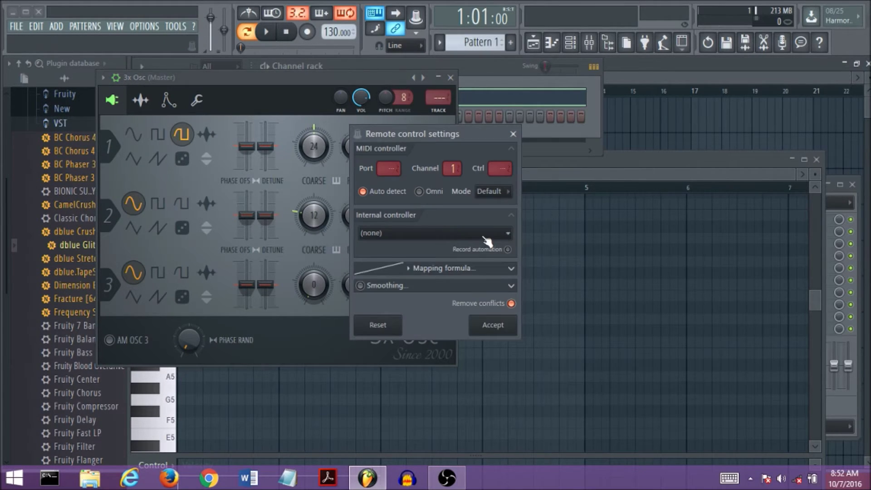
pyautogui.click(435, 233)
pyautogui.click(453, 274)
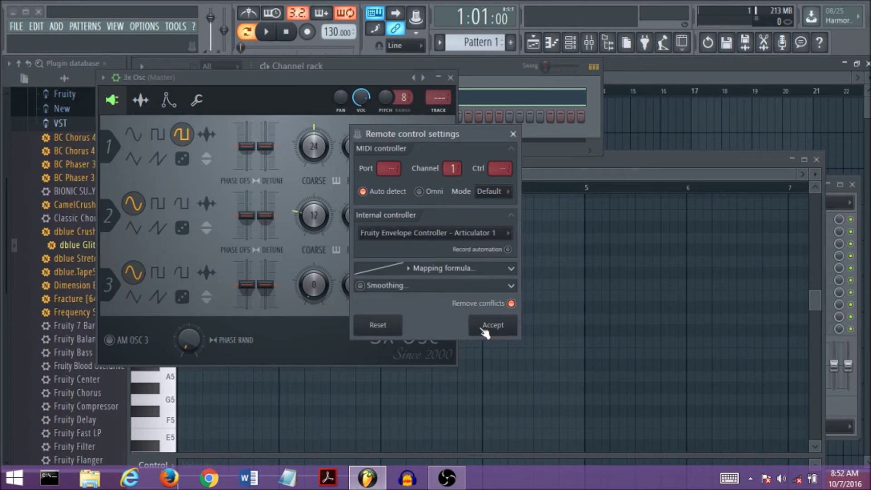
pyautogui.click(492, 325)
pyautogui.click(450, 78)
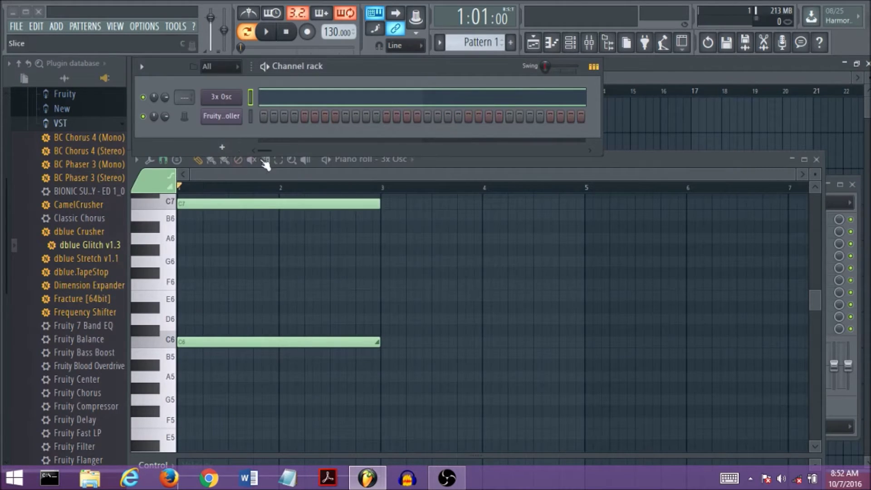
# - Reopen the Fruity Envelope Controller, move its window up and switch off Articulator 1's envelope
pyautogui.click(224, 117)
pyautogui.moveTo(461, 176); pyautogui.dragTo(457, 102)
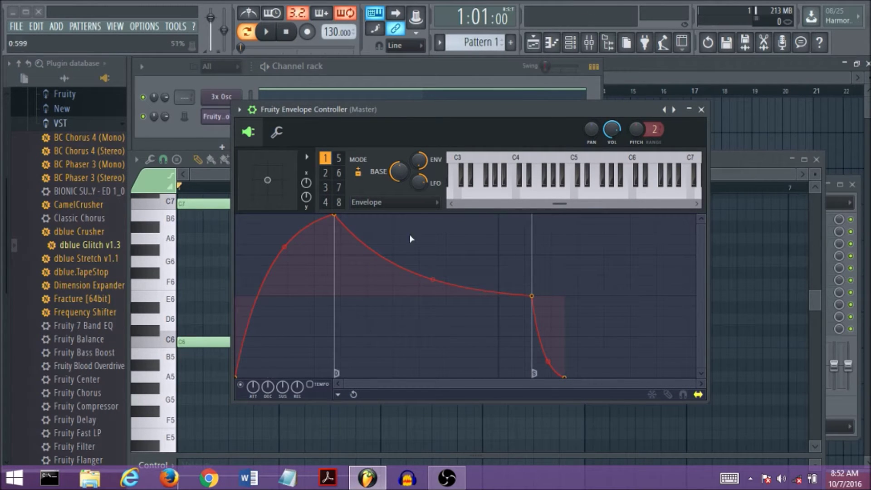
pyautogui.click(242, 385)
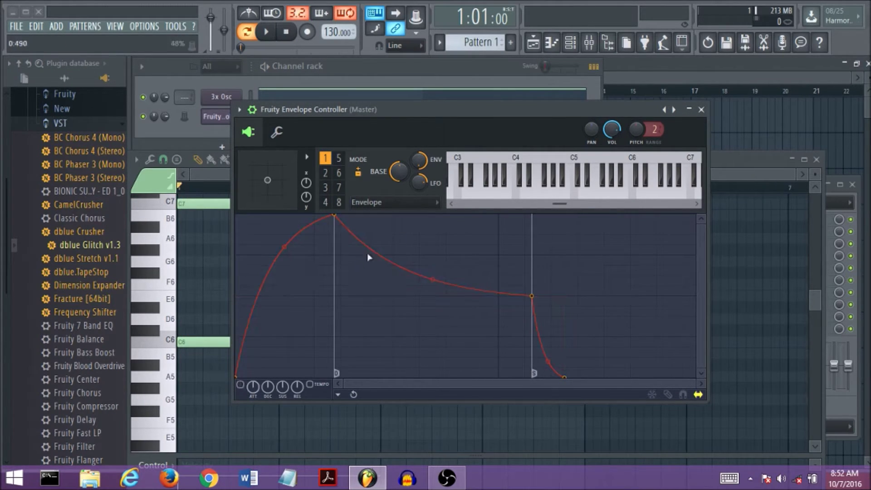
# - Set Articulator 1 to velocity mapping, slope its line downward toward maximum velocity, and close the Fruity Envelope Controller
pyautogui.click(427, 206)
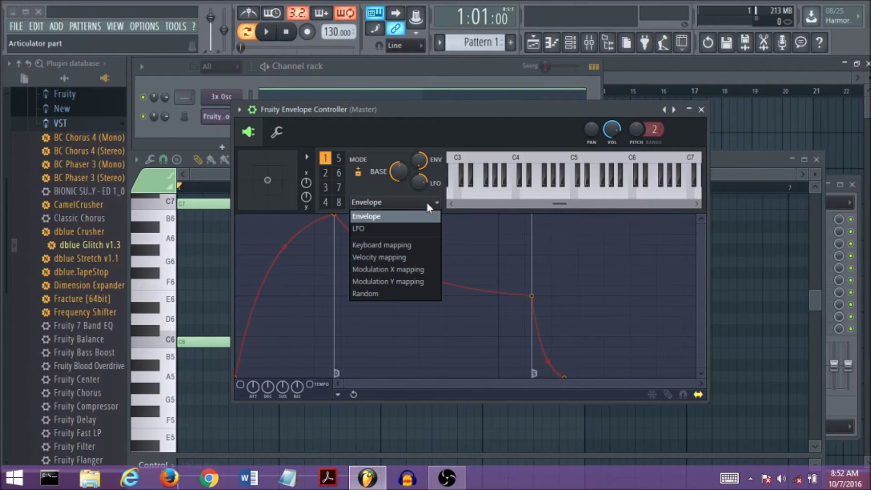
pyautogui.click(386, 257)
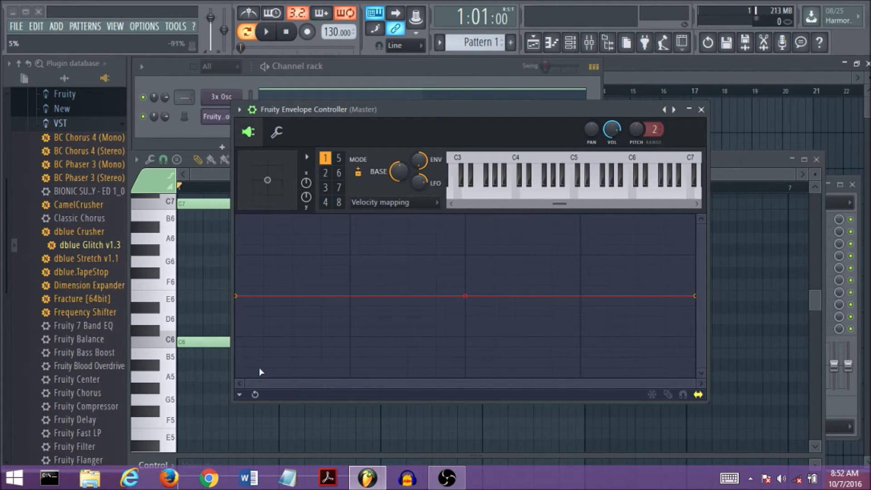
pyautogui.moveTo(697, 297); pyautogui.dragTo(695, 351)
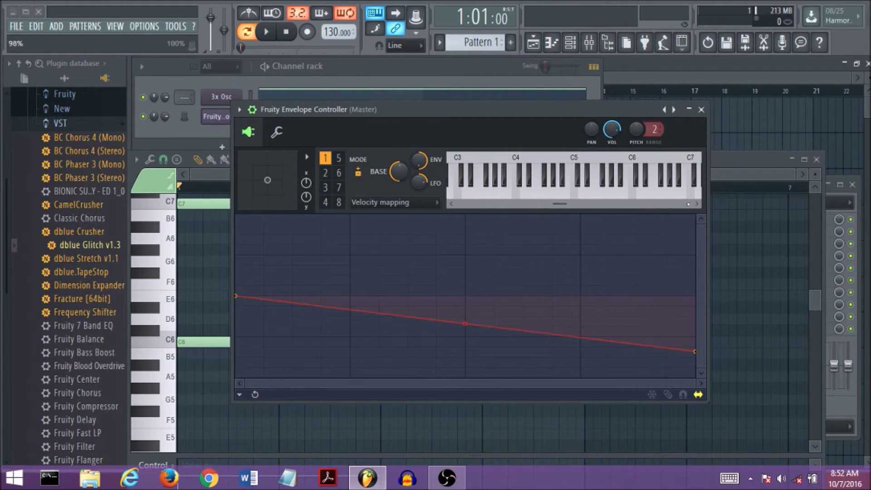
pyautogui.click(701, 110)
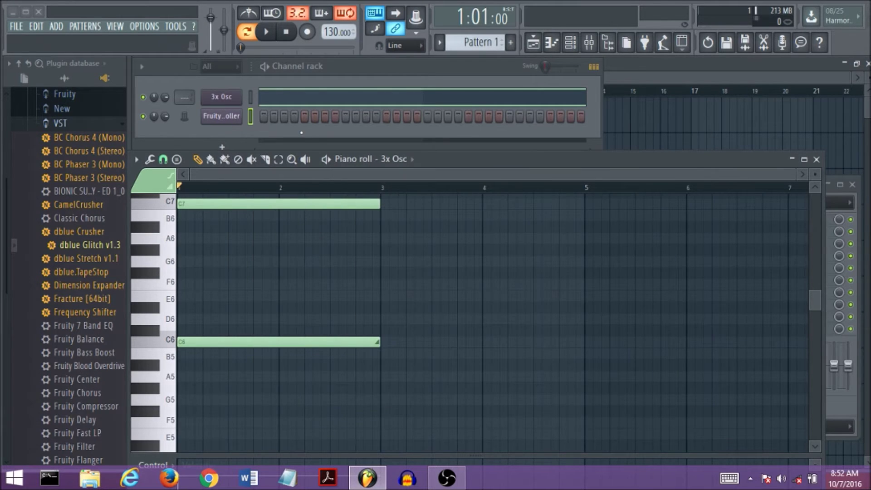
# - Give the Fruity Envelope Controller a copy of the 3x Osc notes without the C6 slide note, auditioning before and after
pyautogui.click(266, 31)
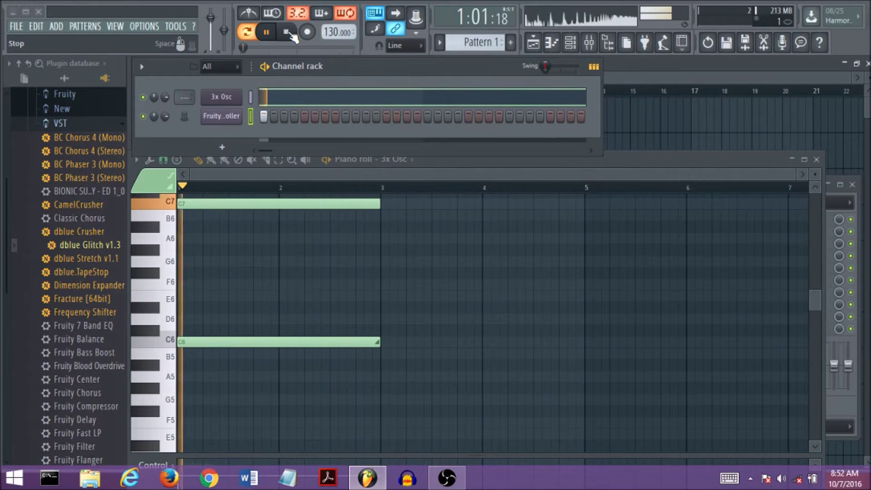
pyautogui.click(288, 33)
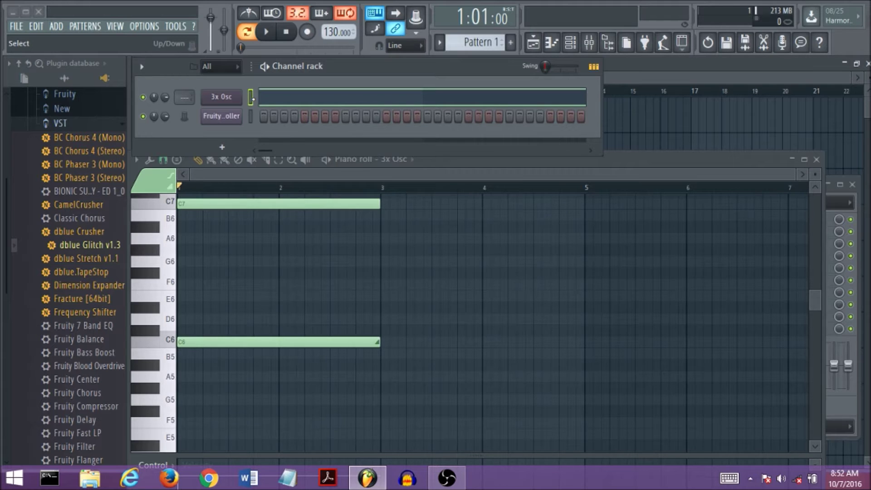
pyautogui.click(269, 118)
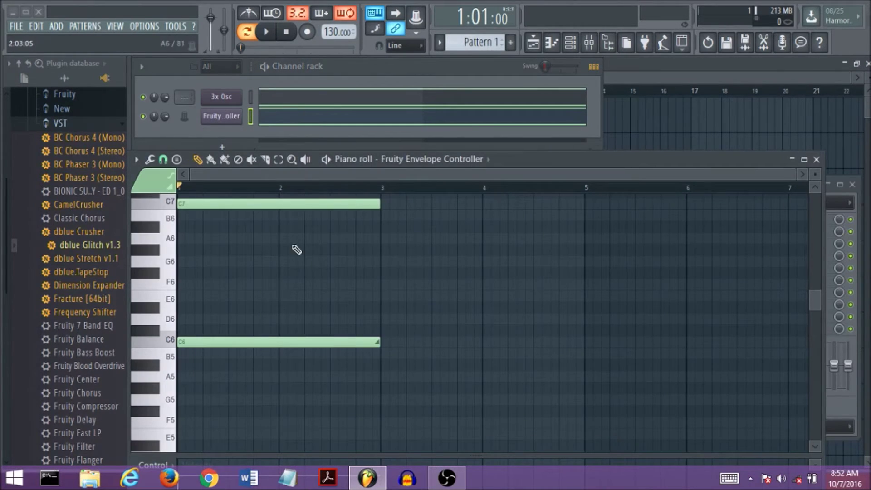
pyautogui.rightClick(268, 341)
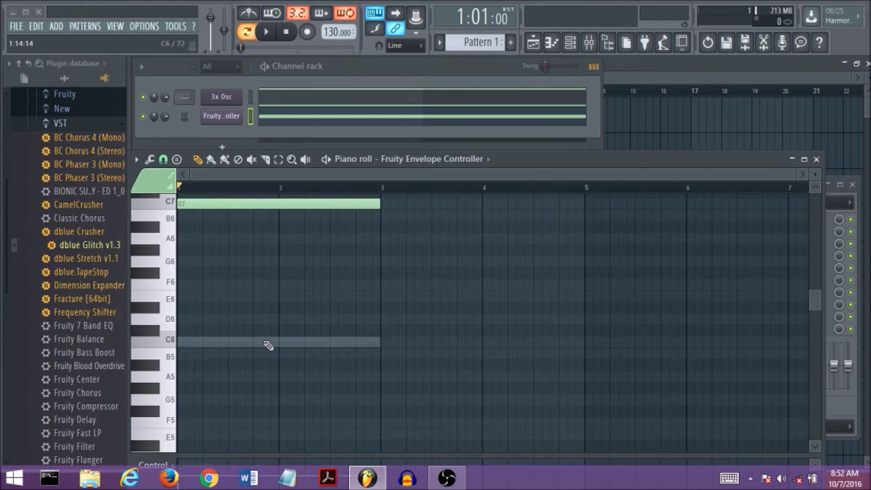
pyautogui.click(270, 34)
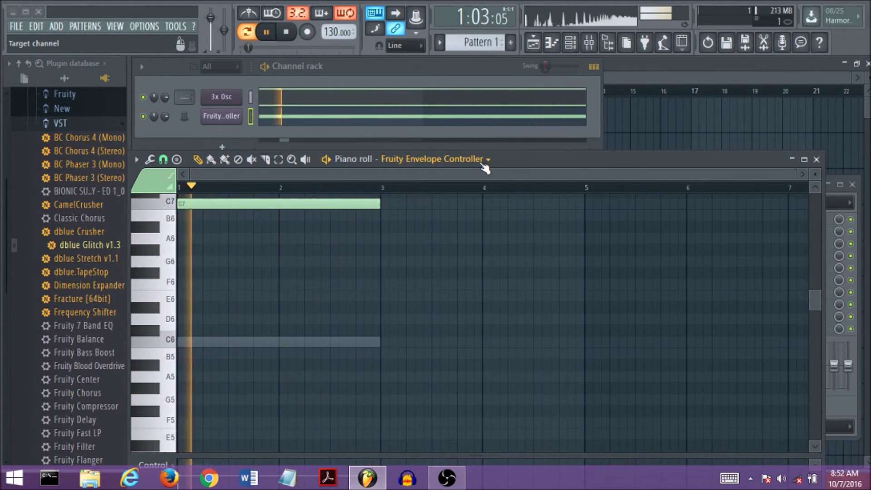
pyautogui.click(292, 33)
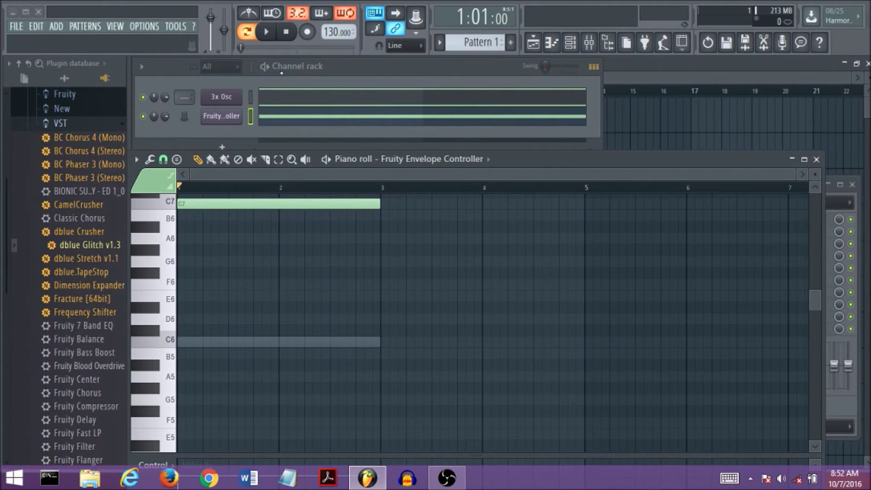
# - Close the piano roll and delete both the 3x Osc and Fruity Envelope Controller channels
pyautogui.click(817, 159)
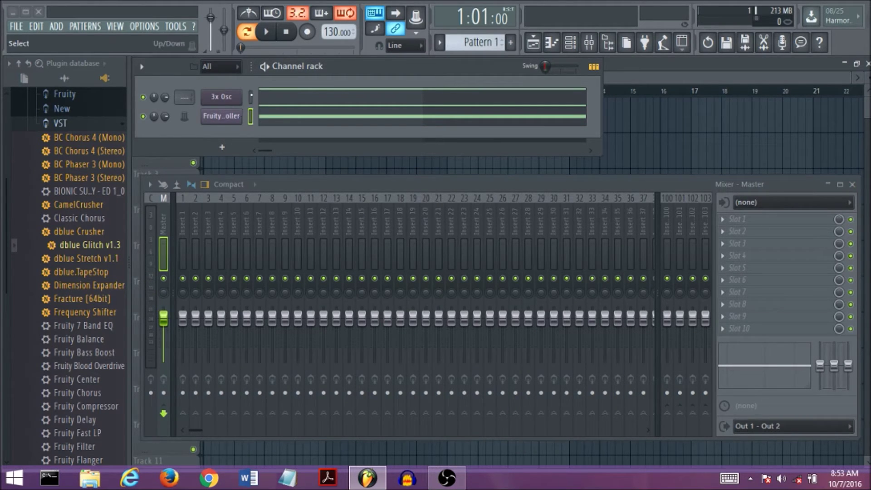
pyautogui.hotkey('alt', 'Delete')
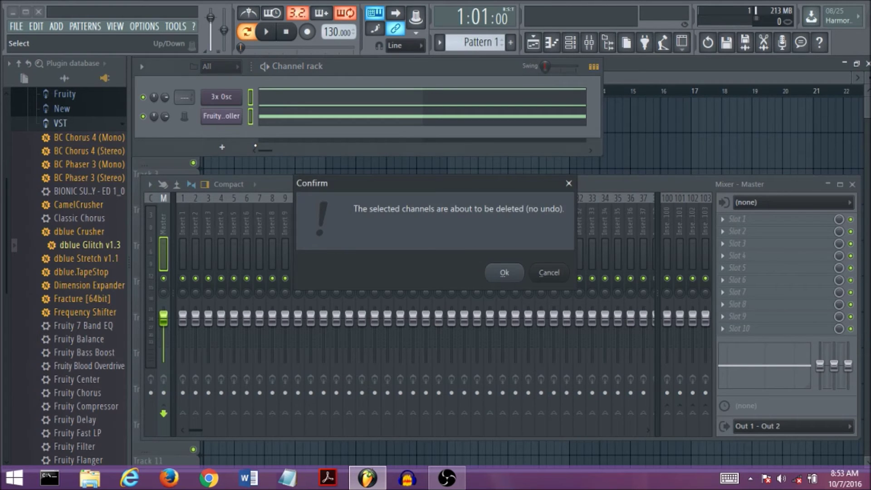
pyautogui.press('Return')
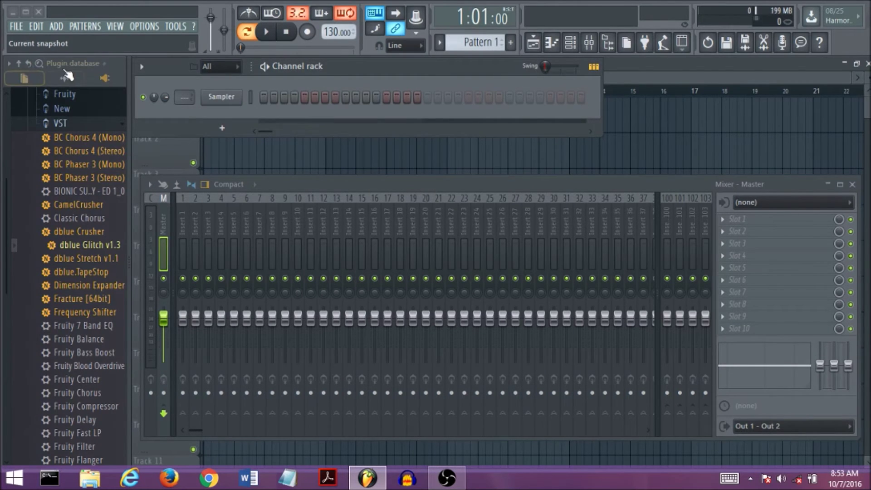
# - Find the "Gimmi More" vocal sample in the Vocals folder of Packs and load it onto the Sampler channel
pyautogui.click(59, 63)
pyautogui.click(50, 90)
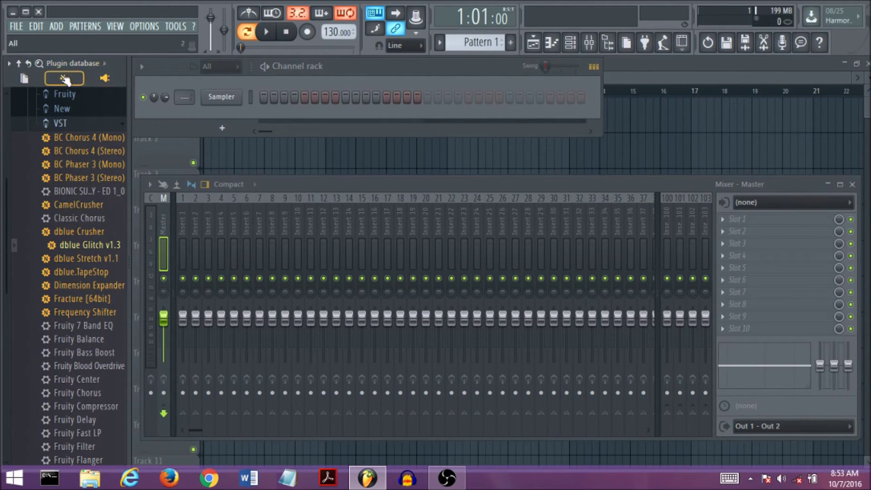
pyautogui.scroll(-3, 57, 150)
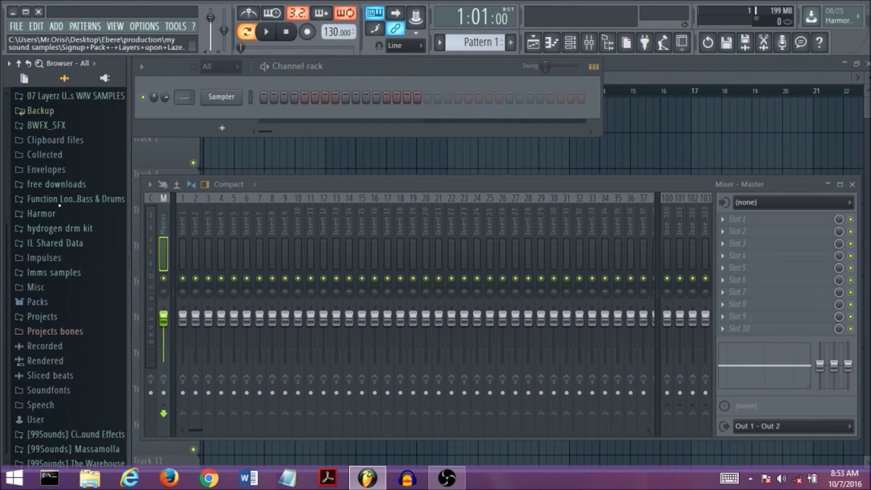
pyautogui.click(23, 300)
pyautogui.scroll(-3, 57, 327)
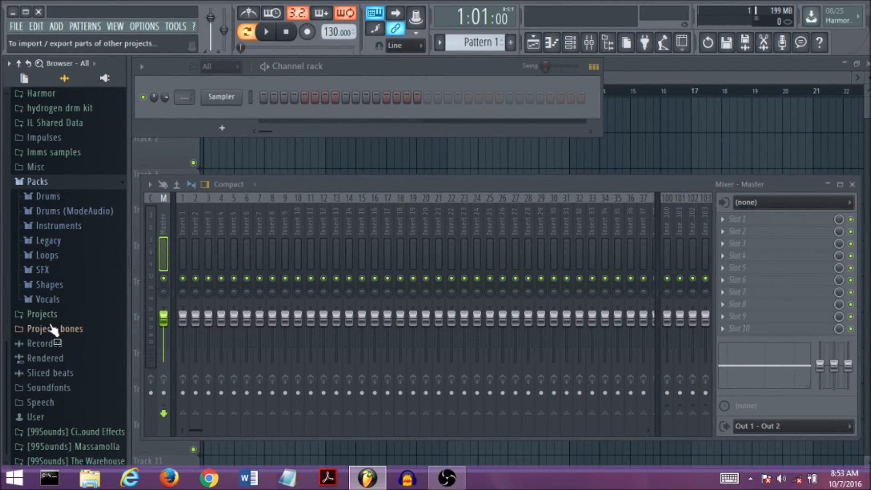
pyautogui.click(32, 301)
pyautogui.click(36, 291)
pyautogui.click(68, 260)
pyautogui.click(68, 232)
pyautogui.moveTo(68, 232); pyautogui.dragTo(227, 97)
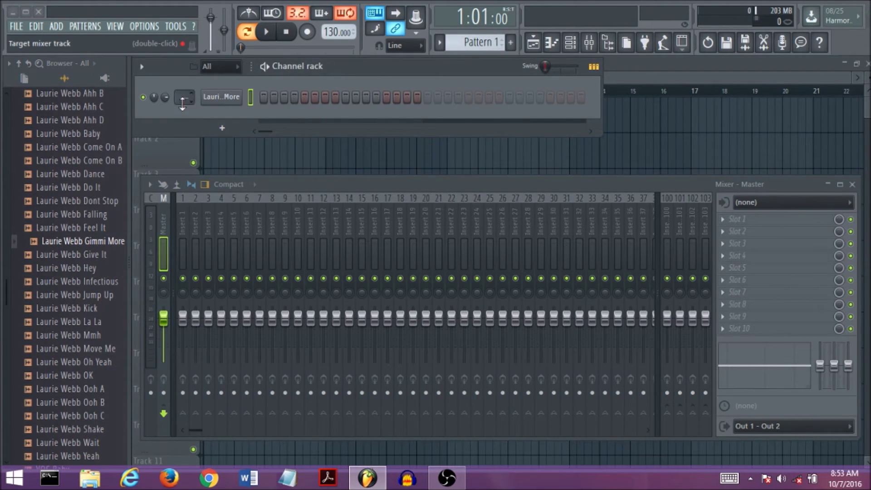
# - Route the vocal channel to mixer insert 1, trigger it on the first step, and load Gross Beat in slot 1 during playback
pyautogui.moveTo(185, 96)
pyautogui.mouseDown()
pyautogui.moveTo(186, 86)
pyautogui.moveTo(185, 95)
pyautogui.mouseUp()
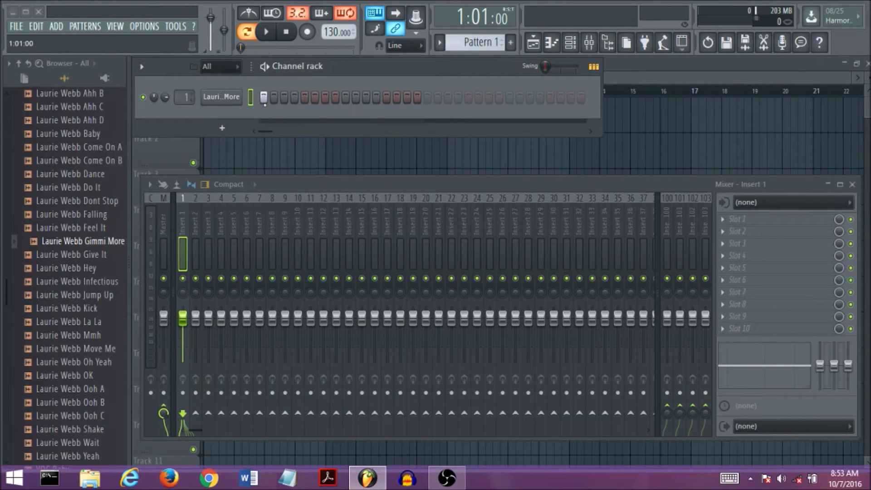
pyautogui.press('space')
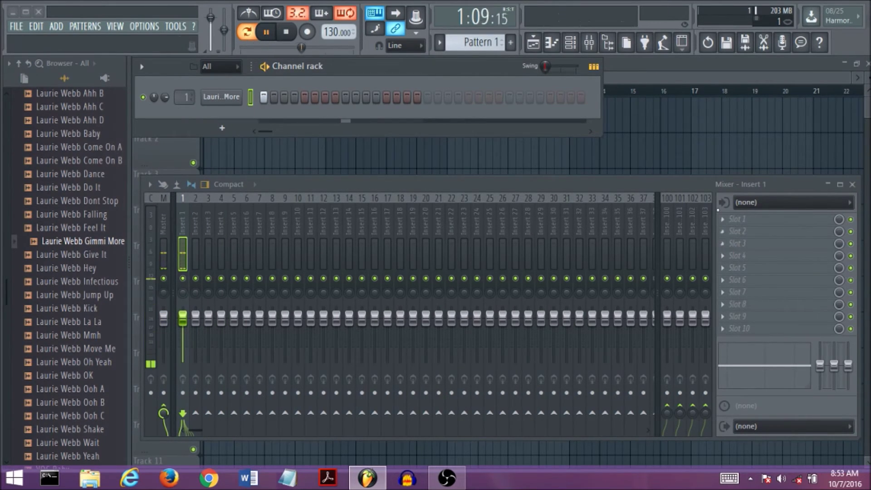
pyautogui.click(722, 220)
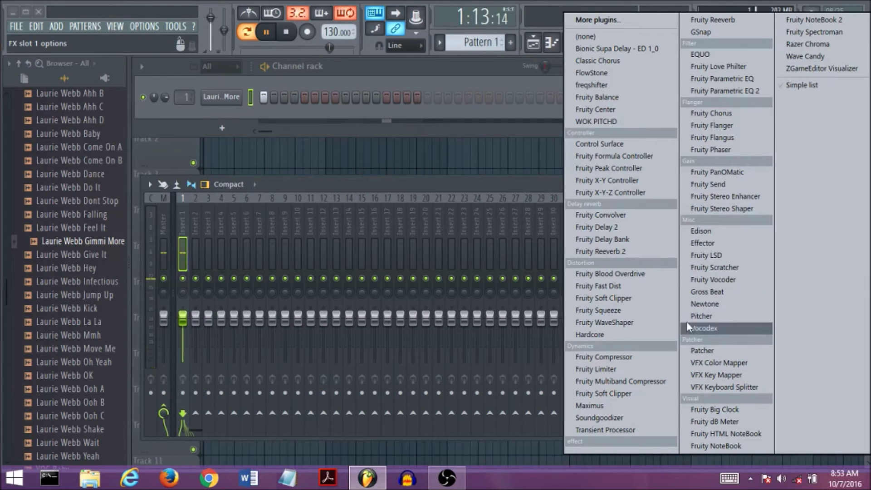
pyautogui.click(691, 292)
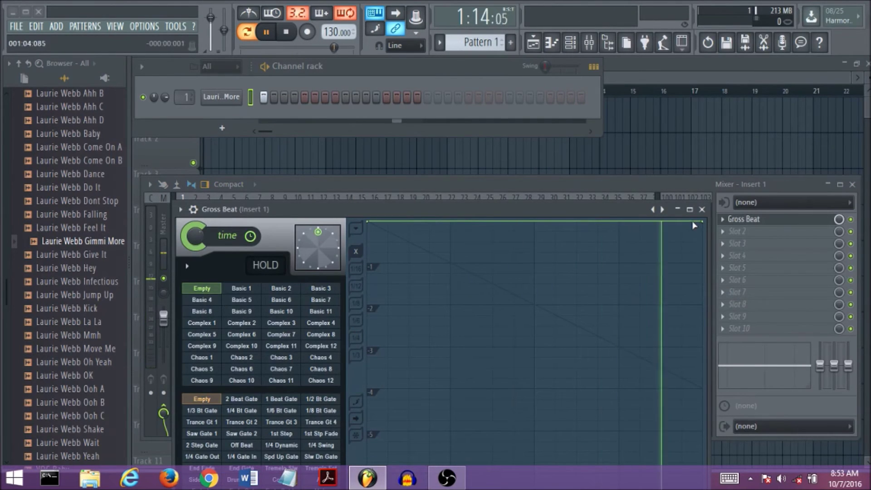
# - Set the end point of Gross Beat's time envelope to Single curve, lower and bend it, and add a point midway
pyautogui.rightClick(703, 220)
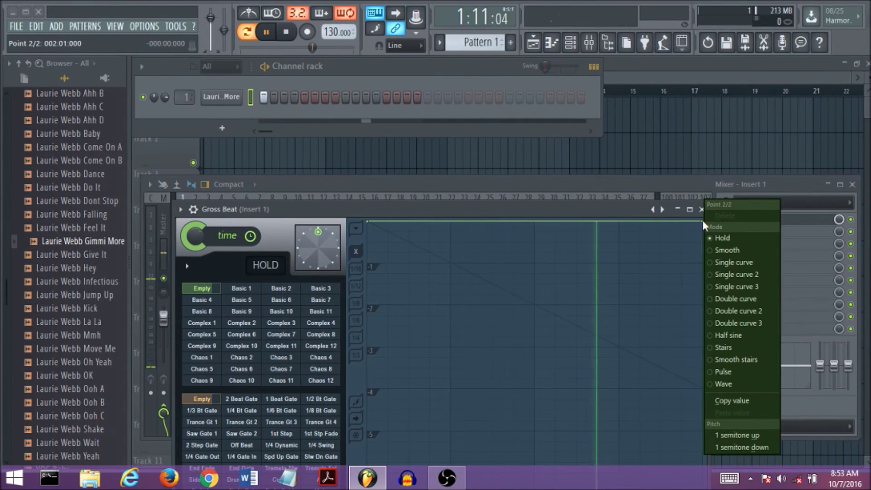
pyautogui.click(725, 262)
pyautogui.moveTo(702, 221); pyautogui.dragTo(701, 254)
pyautogui.moveTo(532, 239); pyautogui.dragTo(535, 222)
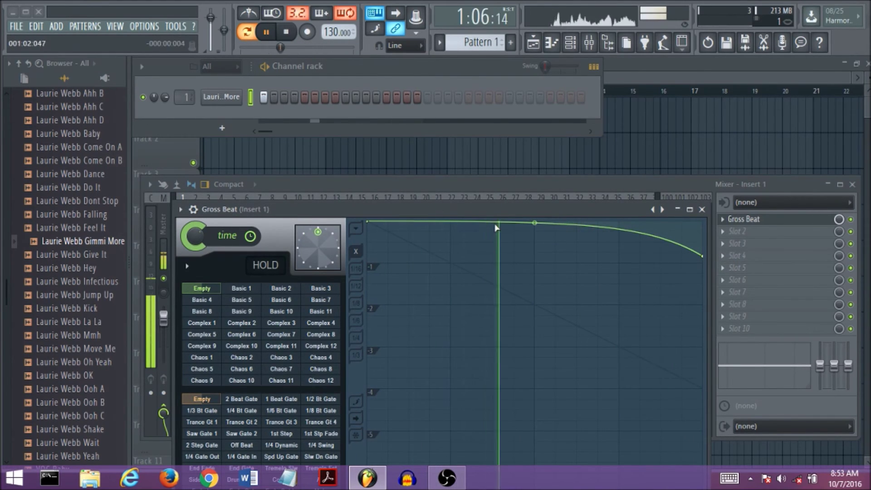
pyautogui.click(518, 223)
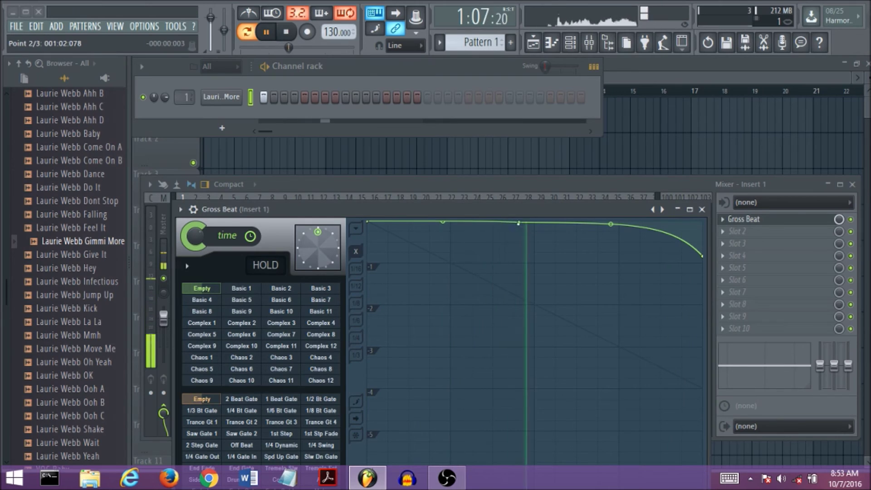
# - Reshape the time envelope into a long fall to about -1, a jump back to zero and a shallower second dip, then stop playback
pyautogui.moveTo(519, 223); pyautogui.dragTo(543, 246)
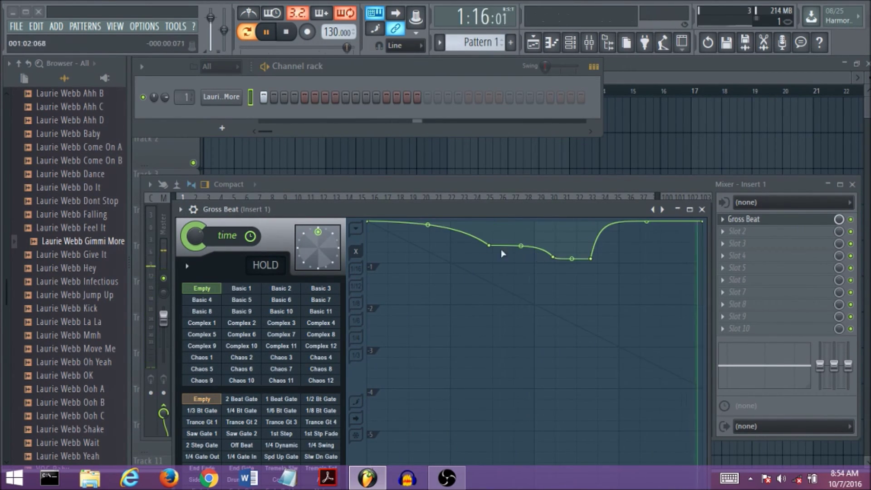
pyautogui.moveTo(488, 245); pyautogui.dragTo(574, 270)
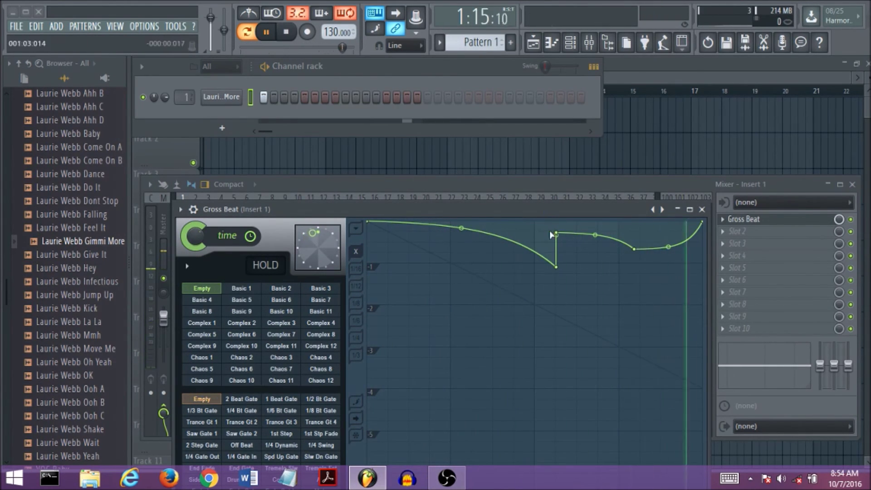
pyautogui.moveTo(556, 234); pyautogui.dragTo(556, 224)
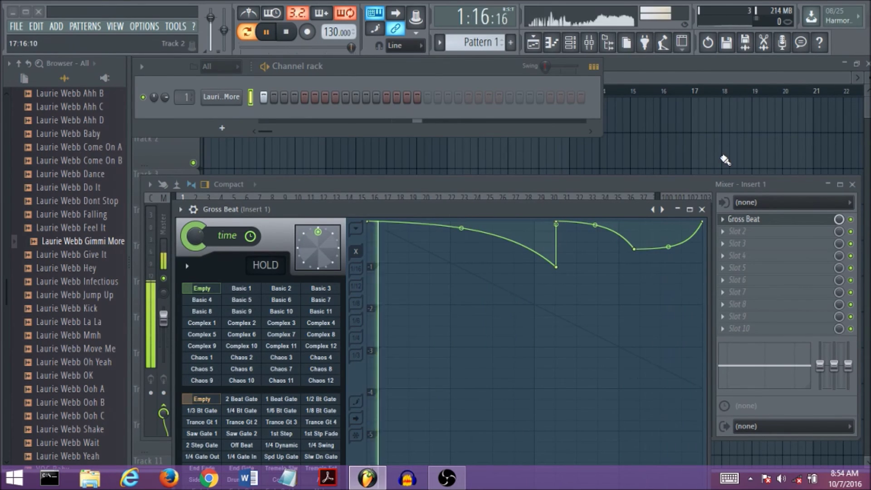
pyautogui.click(702, 209)
pyautogui.click(298, 33)
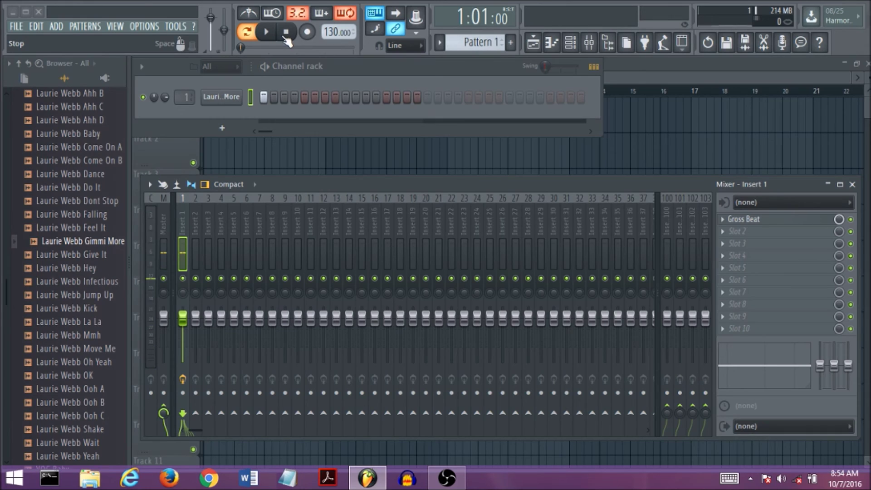